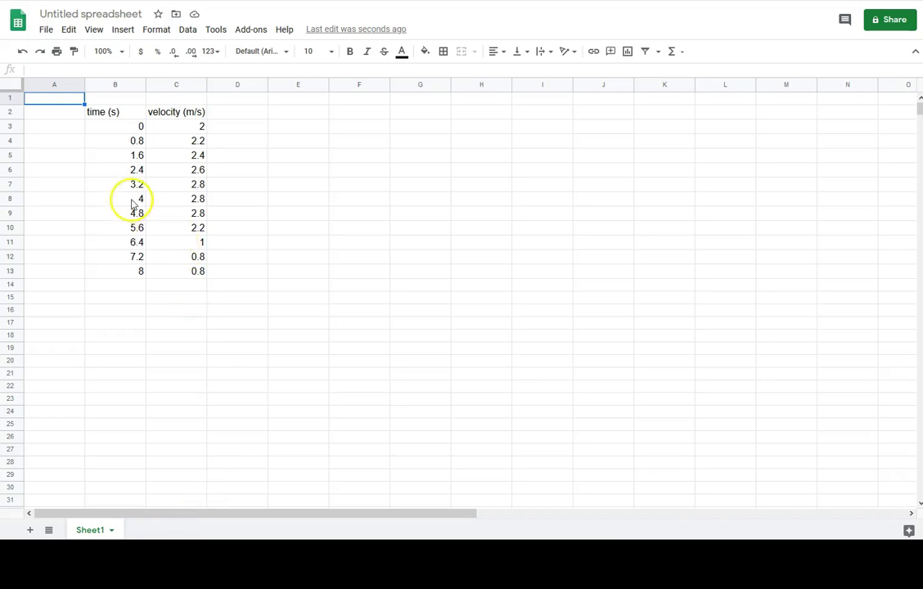
Look through the time and velocity values in B3:C13 down to the last data row.
click(141, 129)
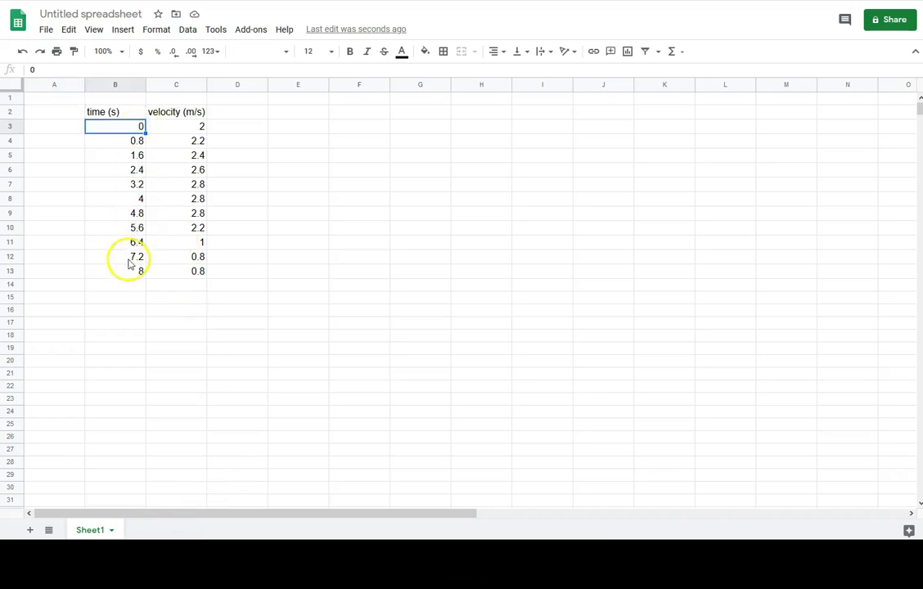
click(129, 270)
click(115, 127)
click(114, 182)
click(115, 198)
click(117, 226)
click(117, 241)
click(119, 257)
click(121, 271)
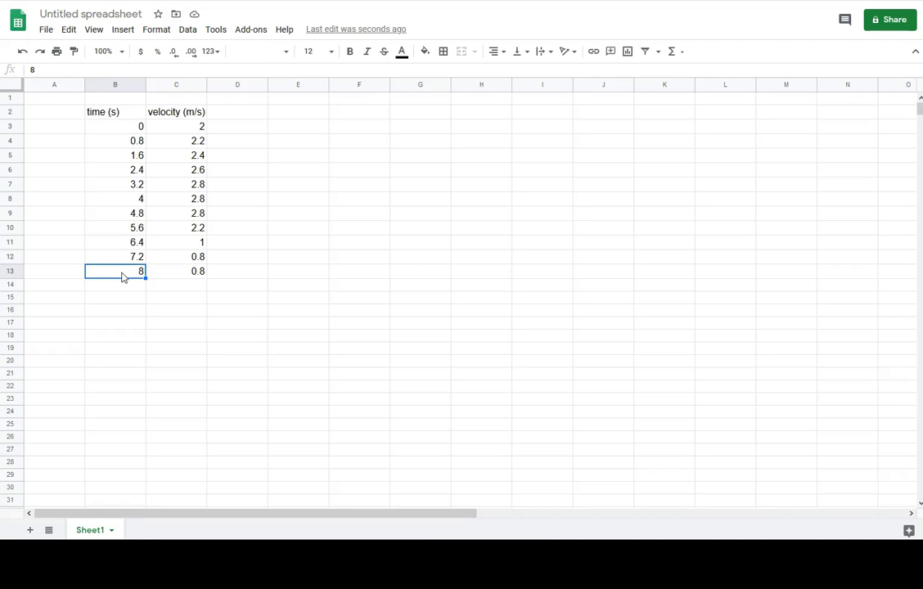
click(186, 126)
click(194, 169)
click(194, 198)
click(194, 212)
click(194, 230)
click(193, 256)
click(192, 271)
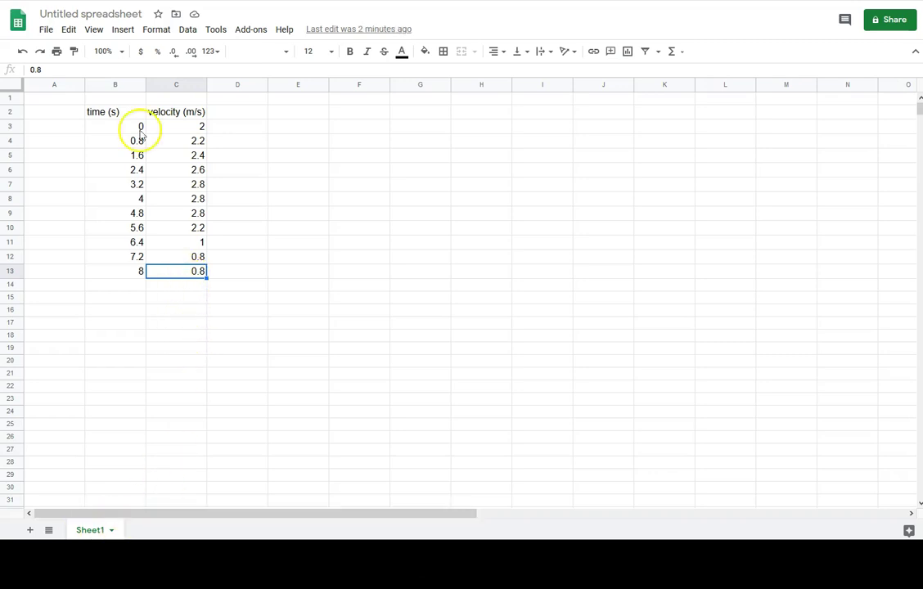
Insert a chart from the time and velocity data in B3:C13.
click(138, 127)
drag(137, 127, 194, 276)
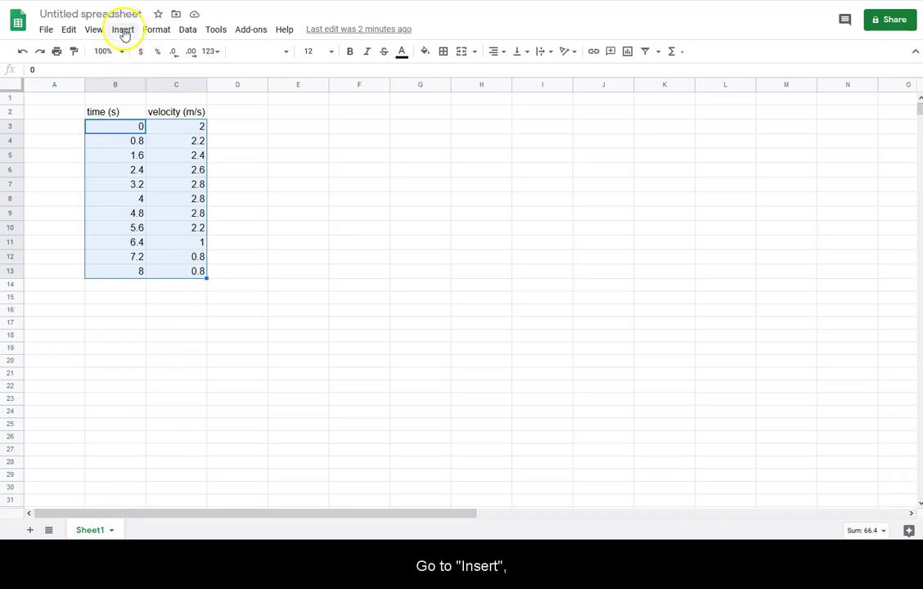
click(124, 29)
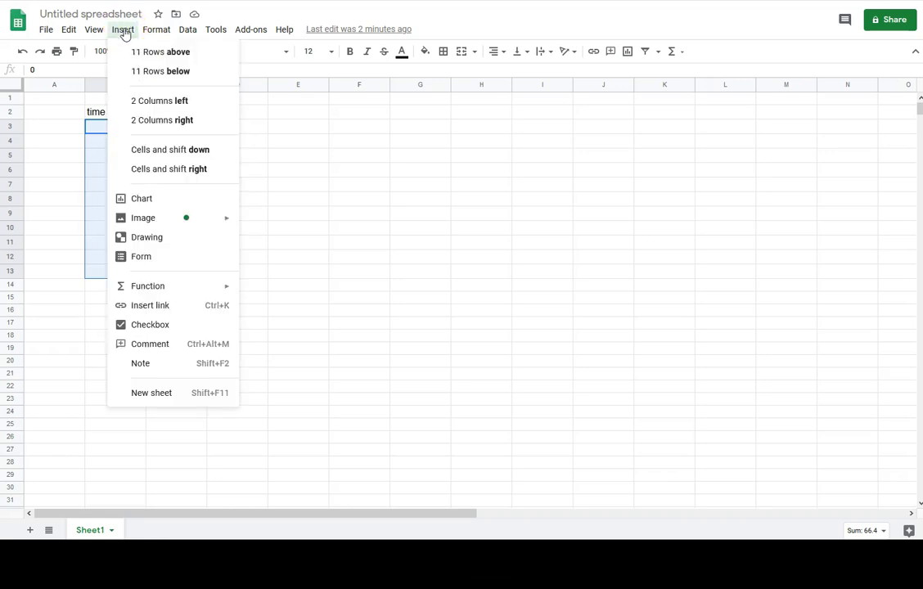
click(158, 201)
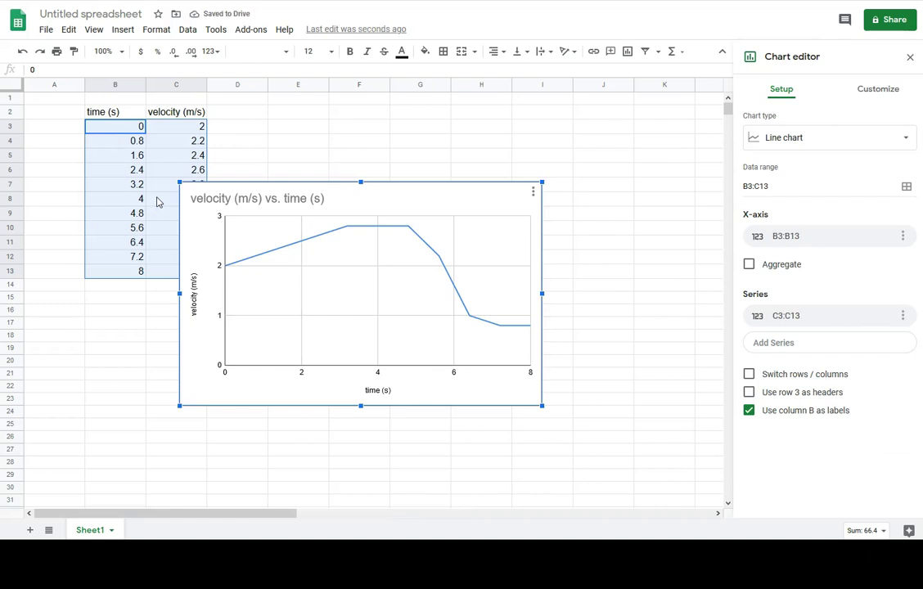
Change the chart type to the suggested scatter chart of velocity against time.
click(557, 302)
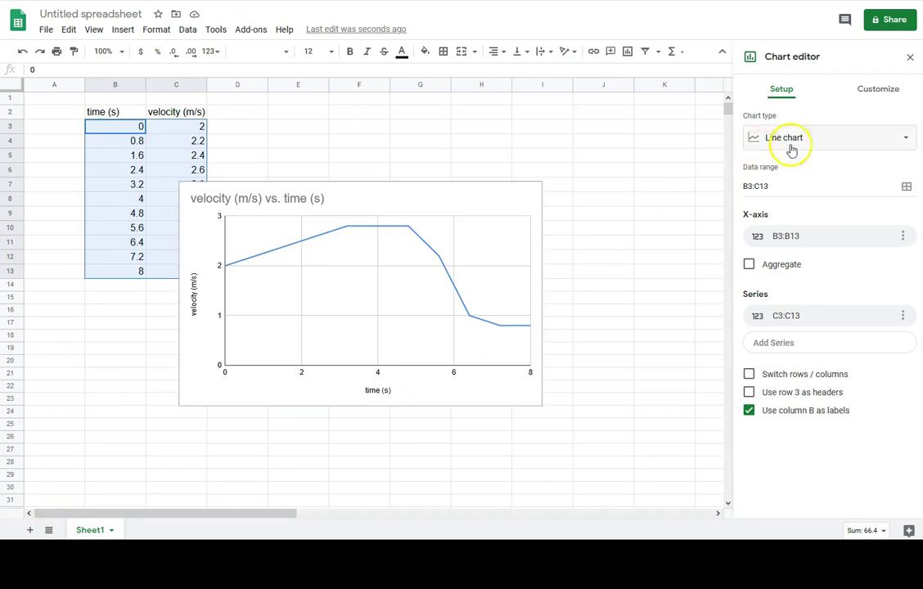
click(908, 139)
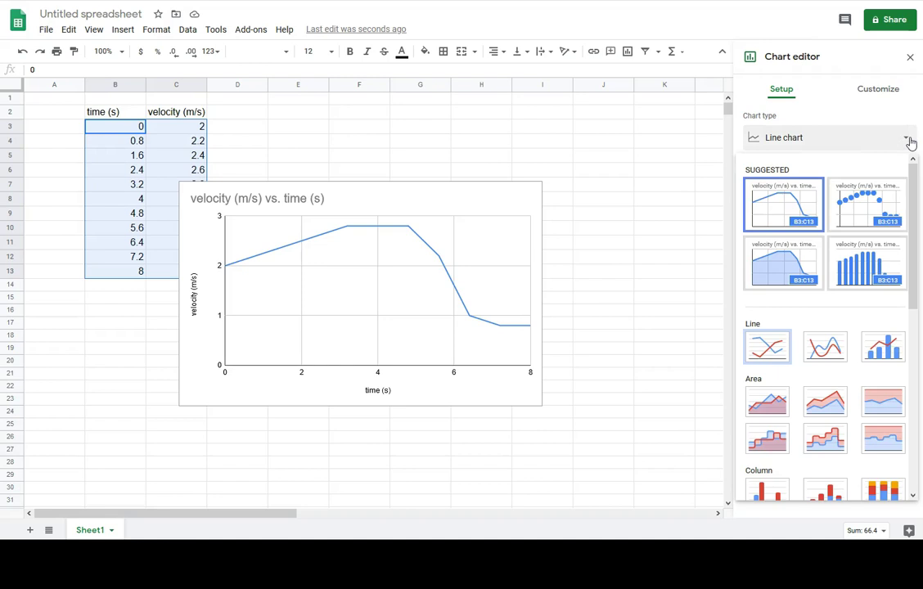
click(875, 211)
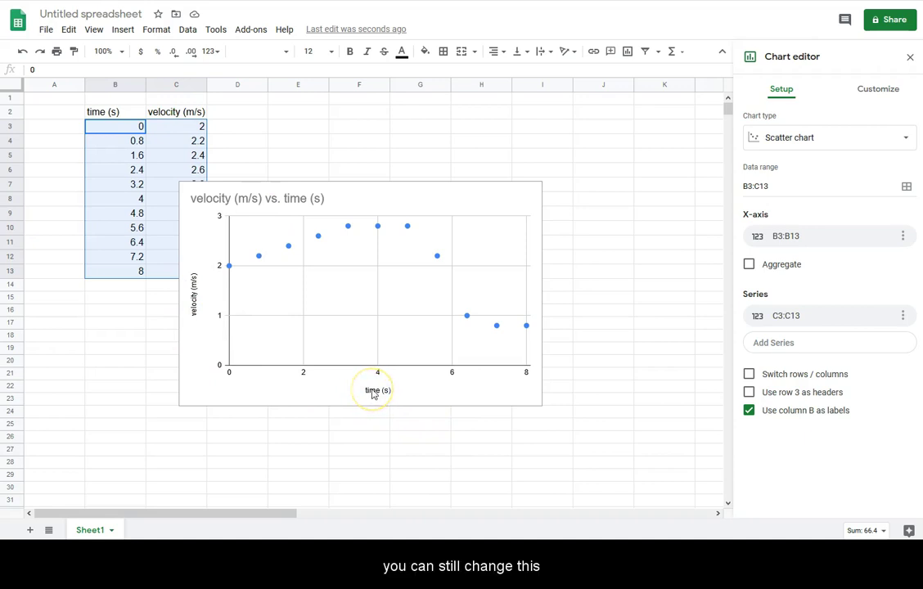
Replace the chart title text with "Velocity measurements".
click(891, 95)
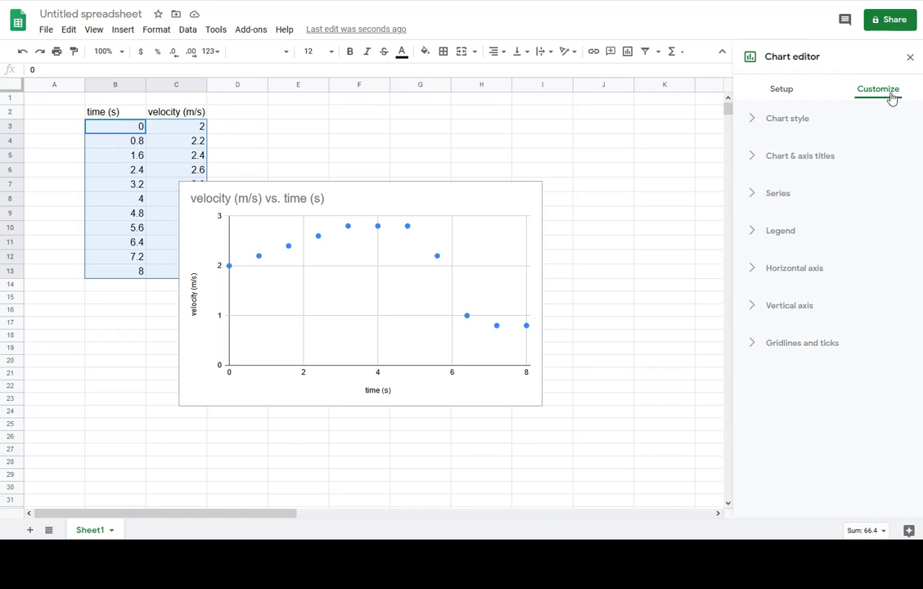
click(793, 158)
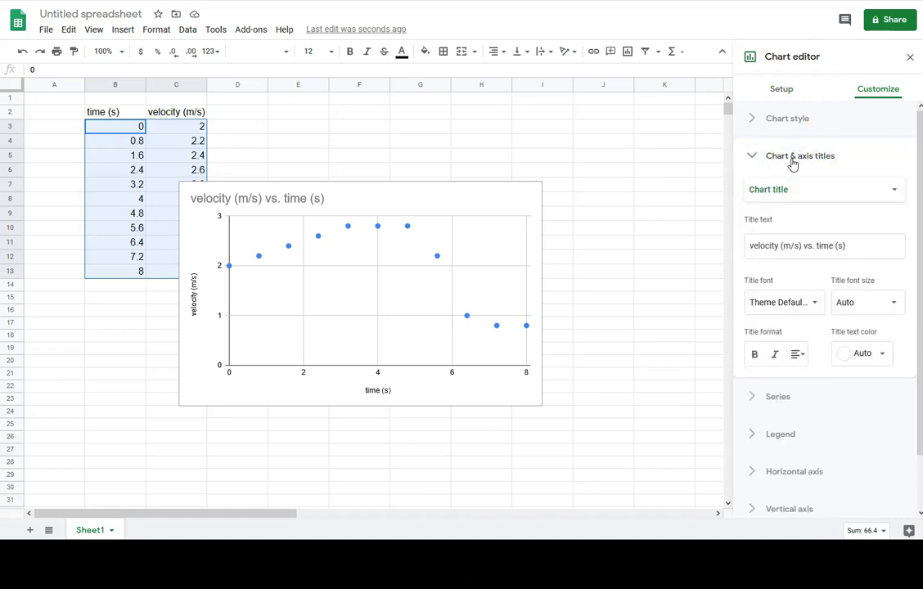
click(864, 185)
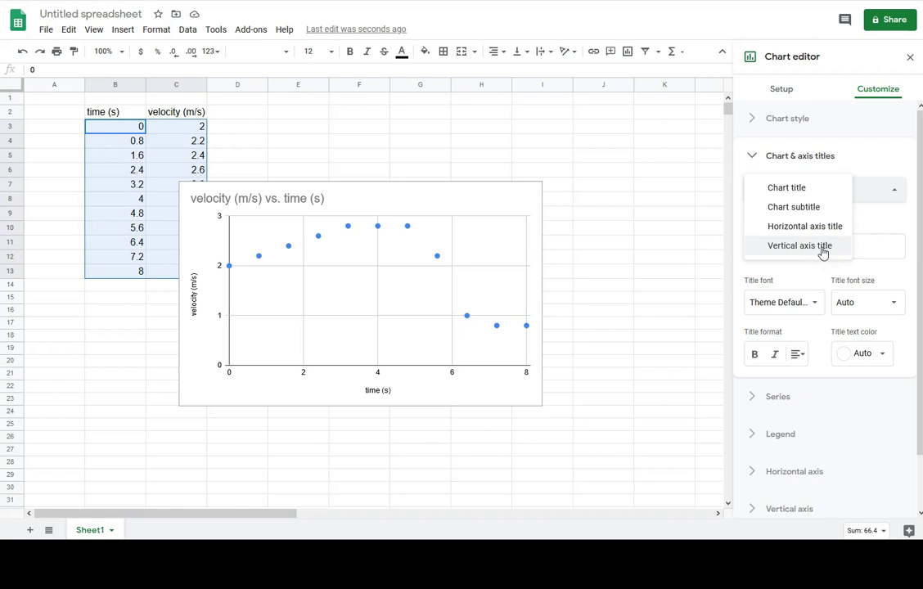
click(799, 184)
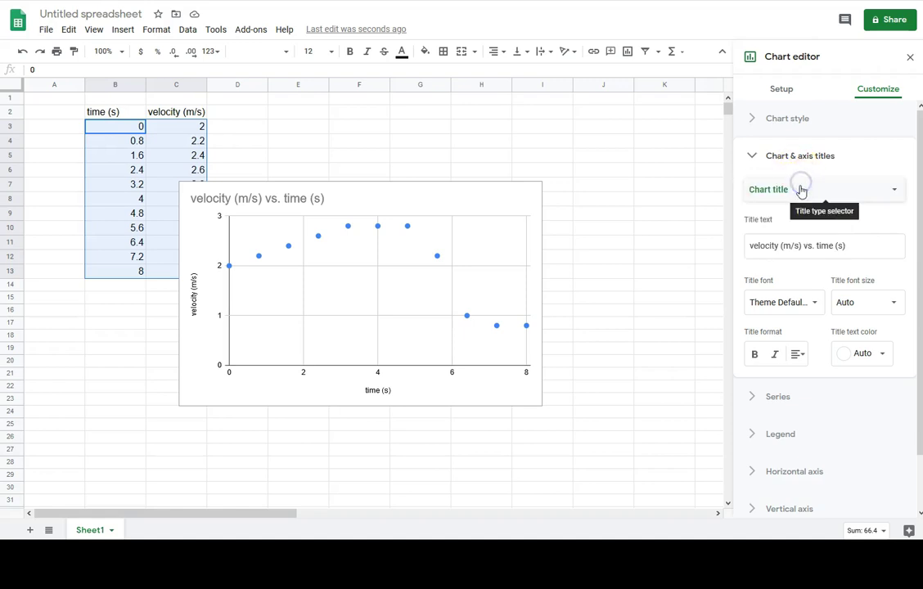
click(849, 250)
key(ctrl+a)
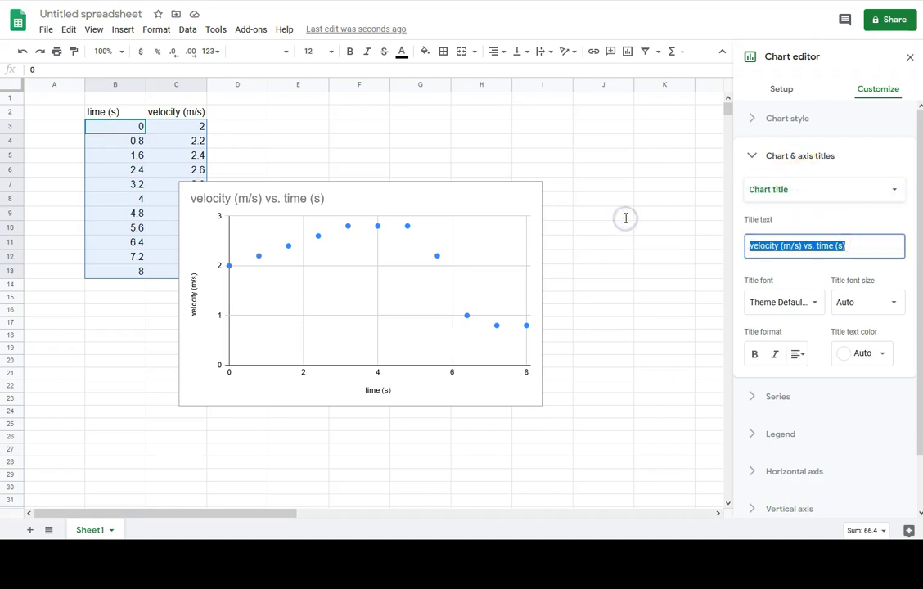
text(Velocituy)
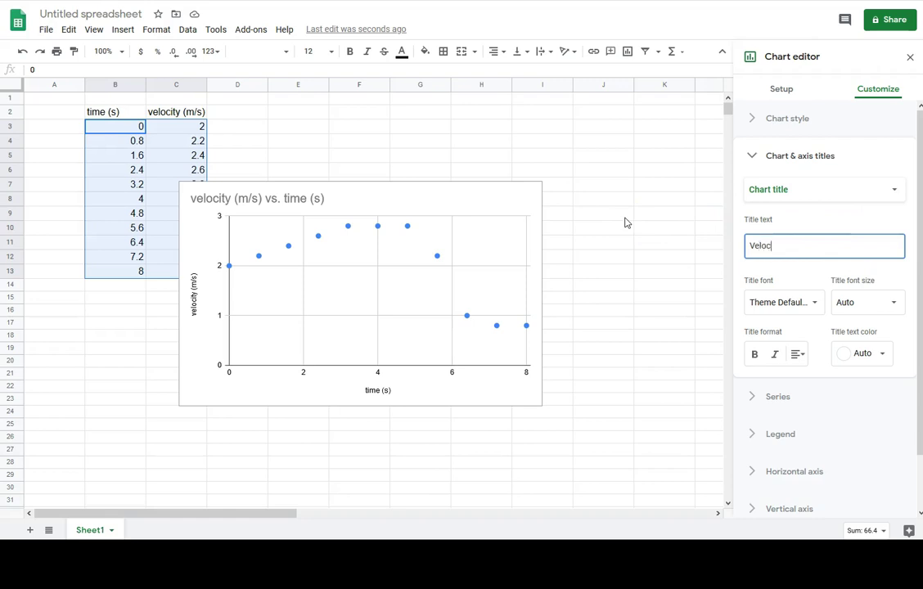
key(BackSpace)
key(BackSpace)
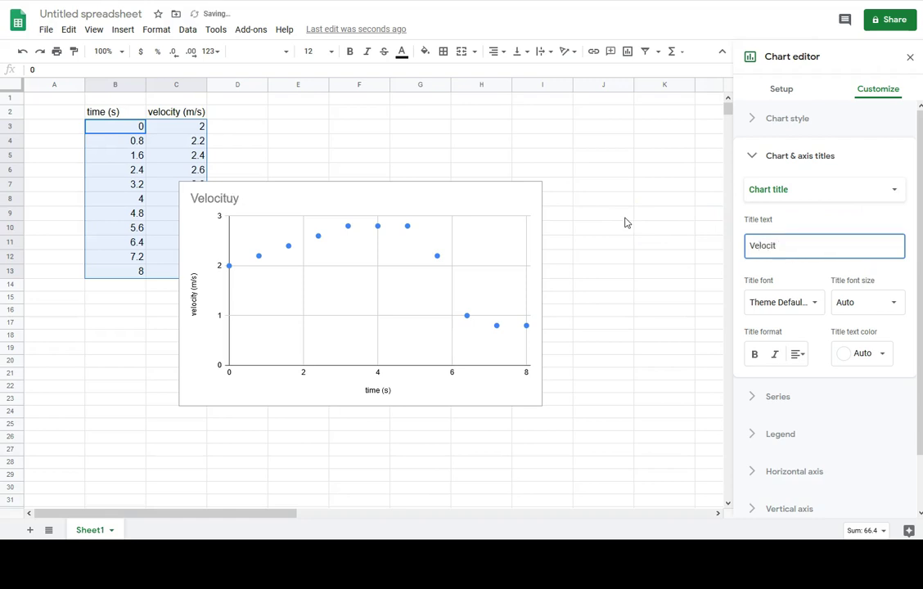
text(y measu)
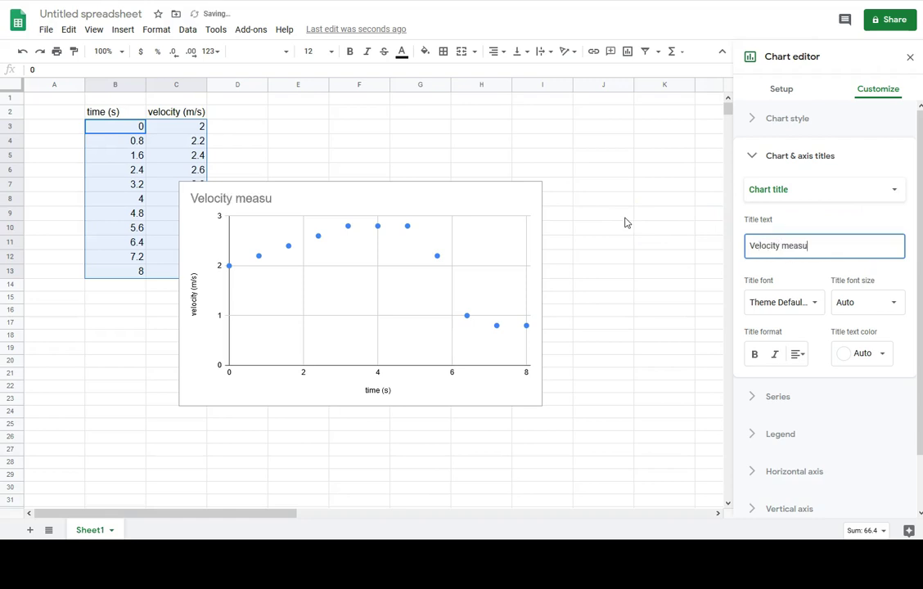
text(rements)
click(789, 216)
click(848, 213)
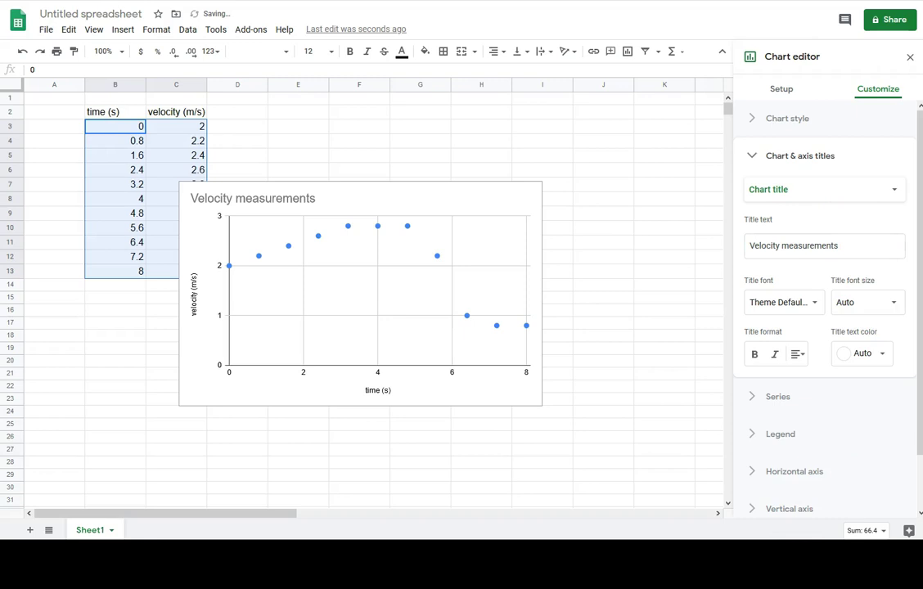
click(752, 156)
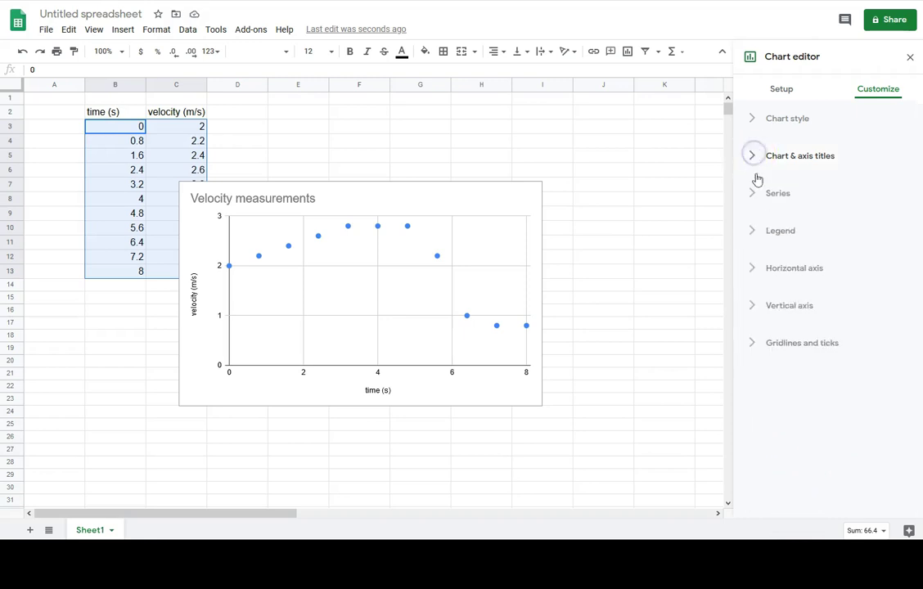
click(752, 230)
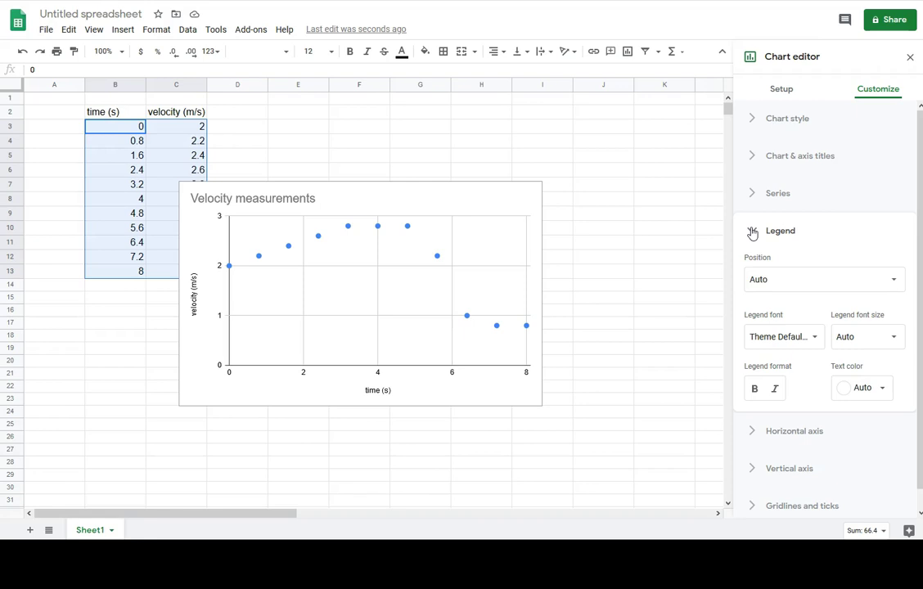
click(753, 232)
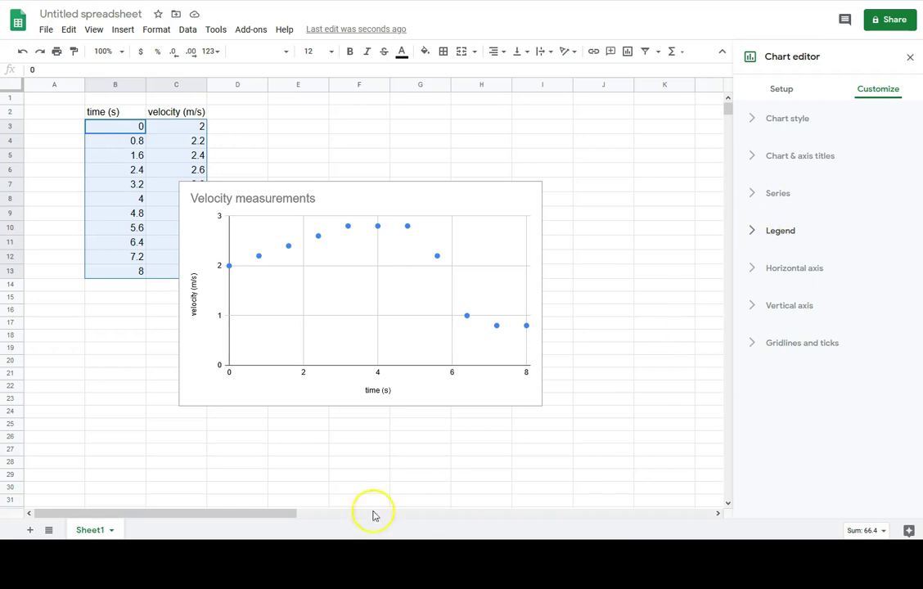
Add a linear trendline to the chart's data series, leaving error bars off.
click(754, 195)
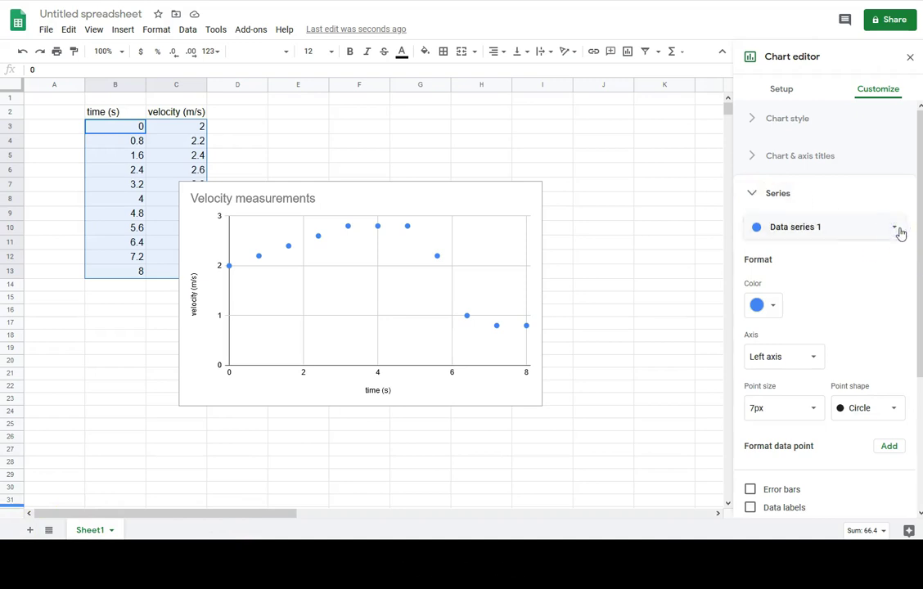
scroll(847, 313, down, 3)
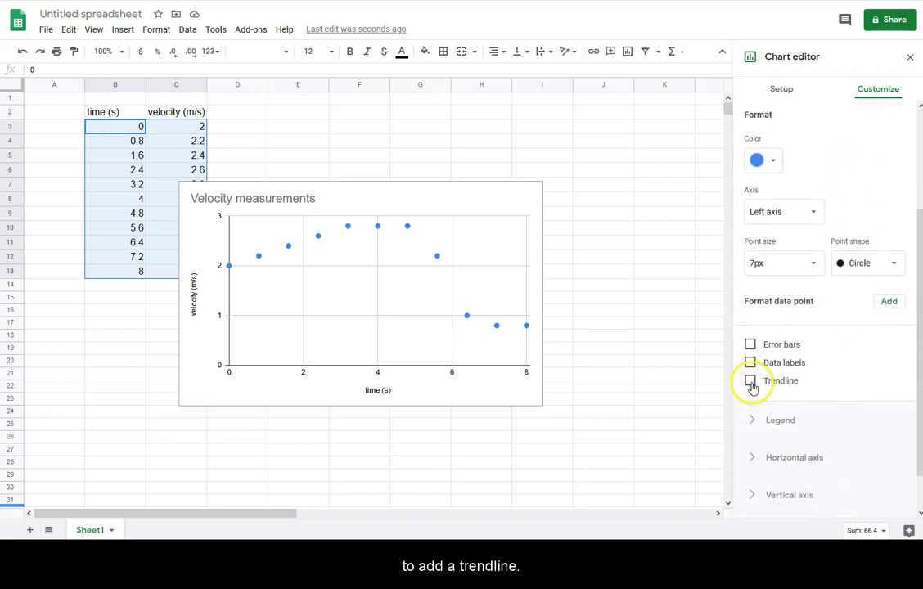
click(751, 382)
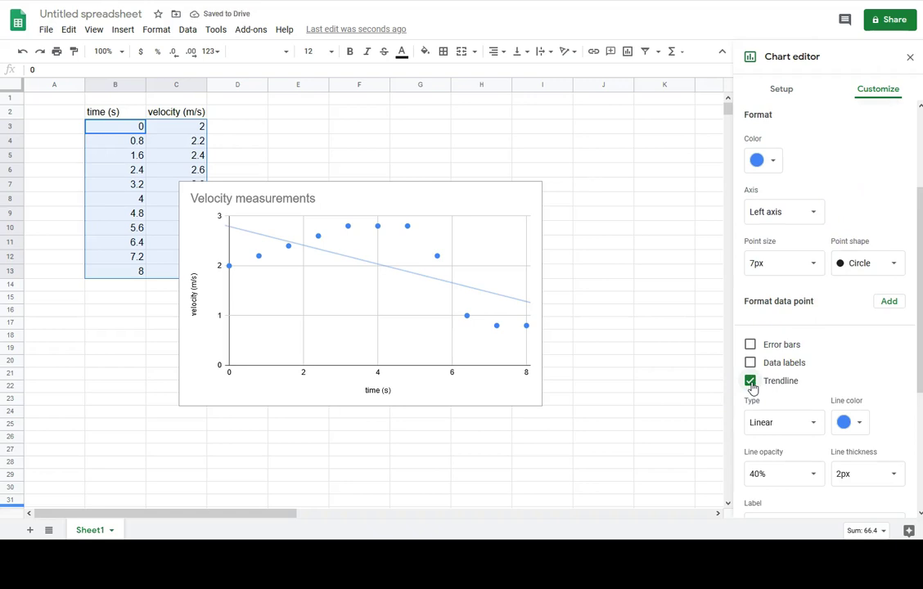
click(815, 423)
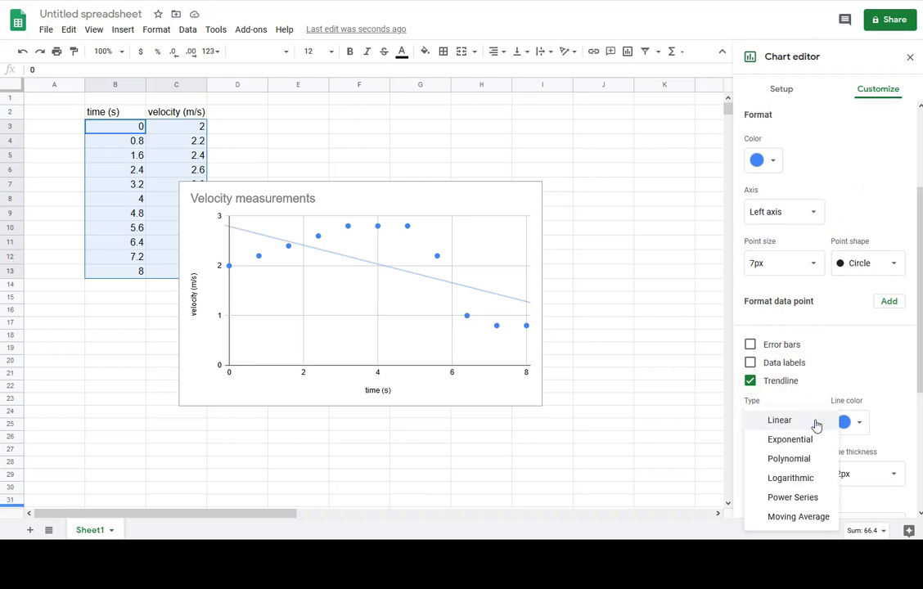
click(878, 352)
click(751, 345)
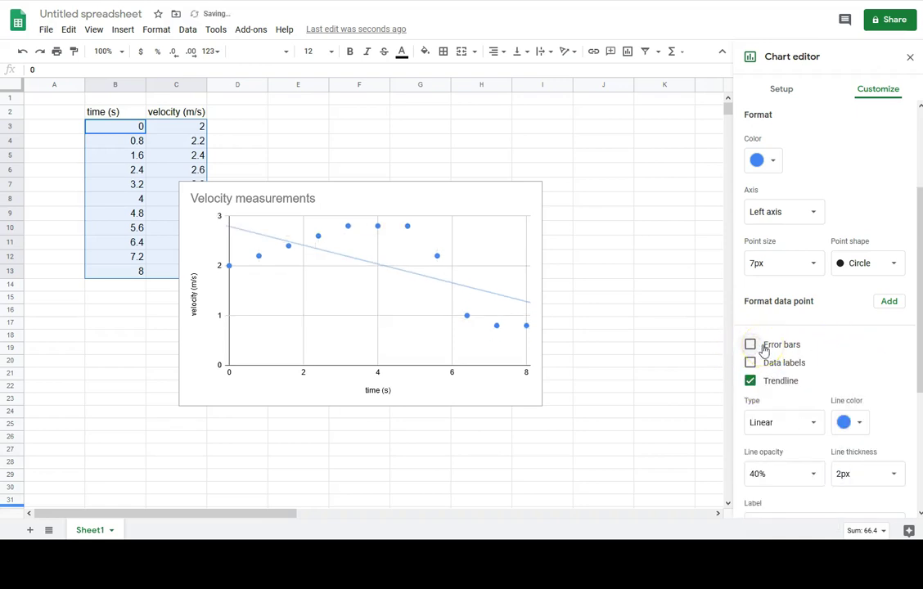
Turn on data labels for the points of the velocity series.
scroll(886, 305, down, 1)
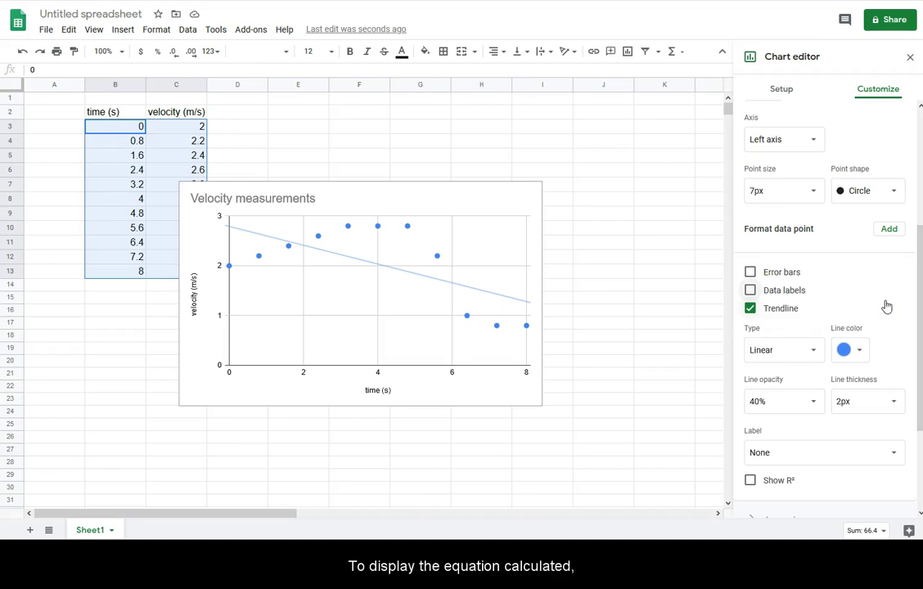
click(750, 290)
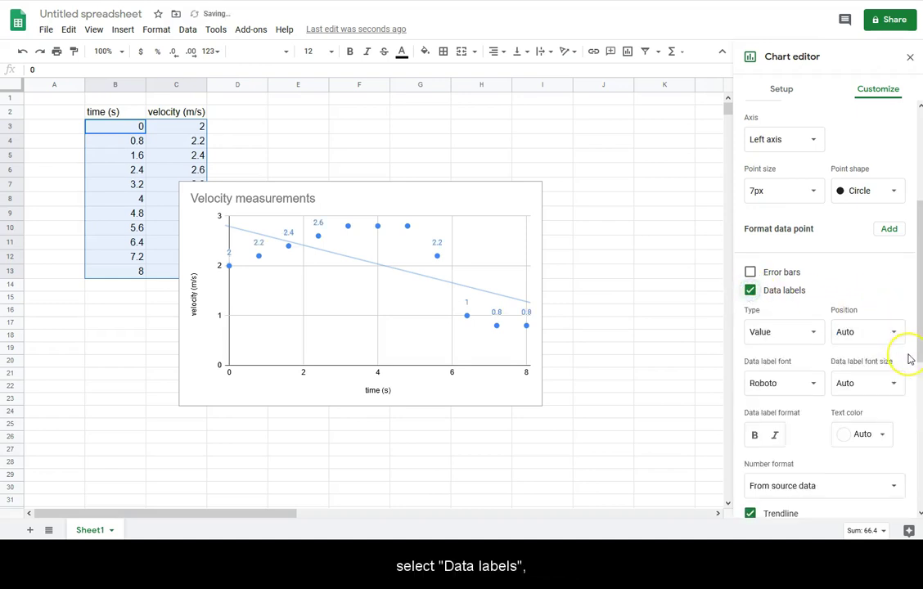
Set the trendline label to Use Equation and show its R² value.
scroll(906, 357, down, 1)
scroll(909, 358, down, 3)
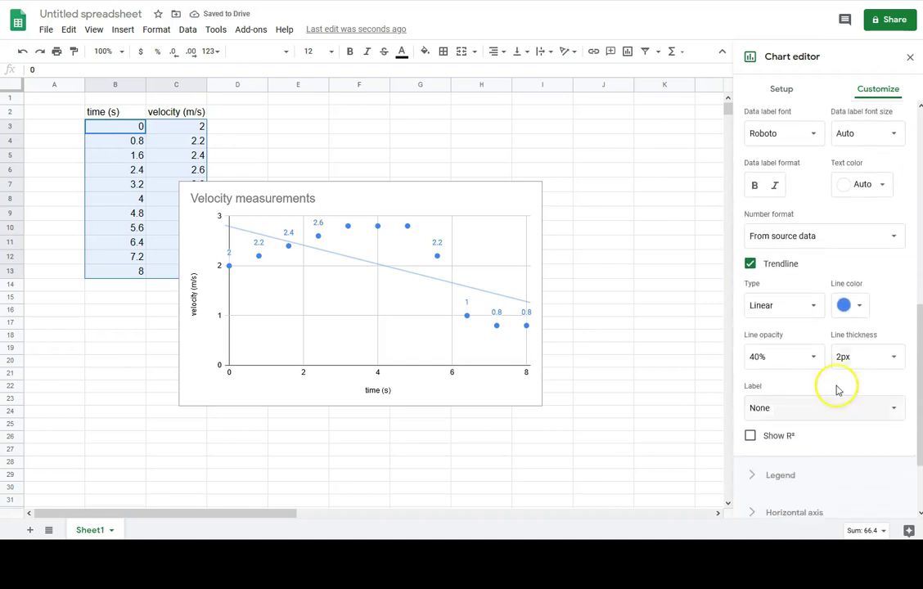
click(894, 404)
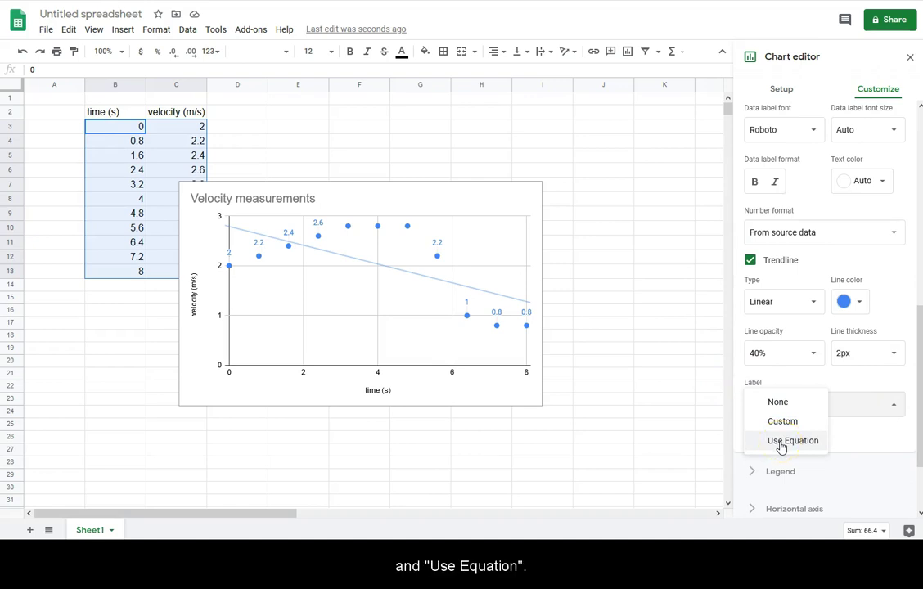
click(781, 442)
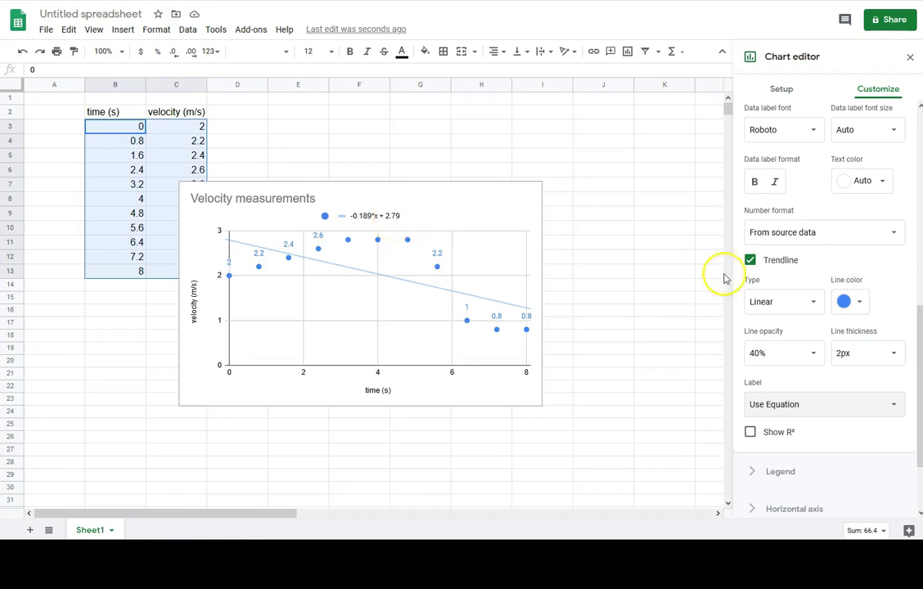
click(751, 433)
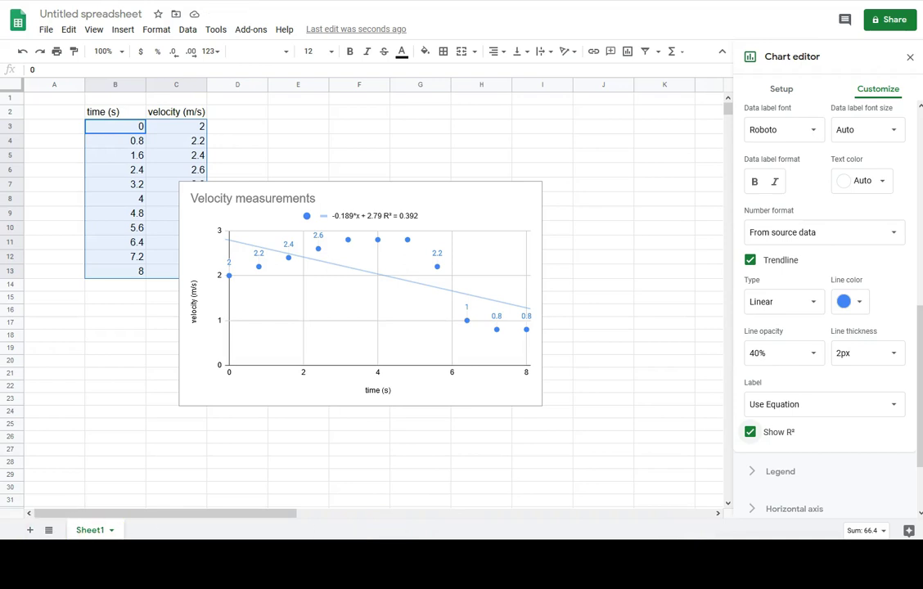
Rename the spreadsheet file as VelocityMeasurementsSep8.
click(123, 14)
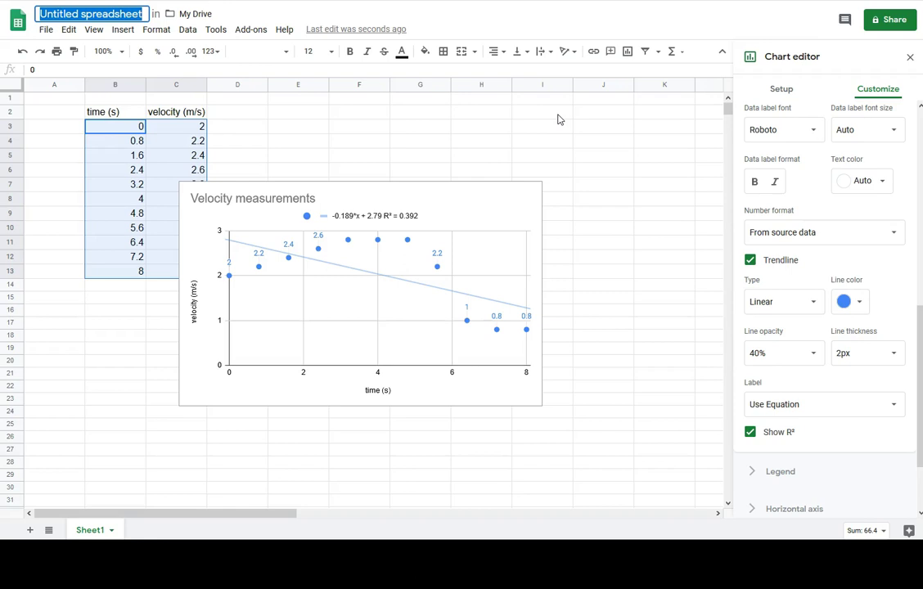
text(Vel)
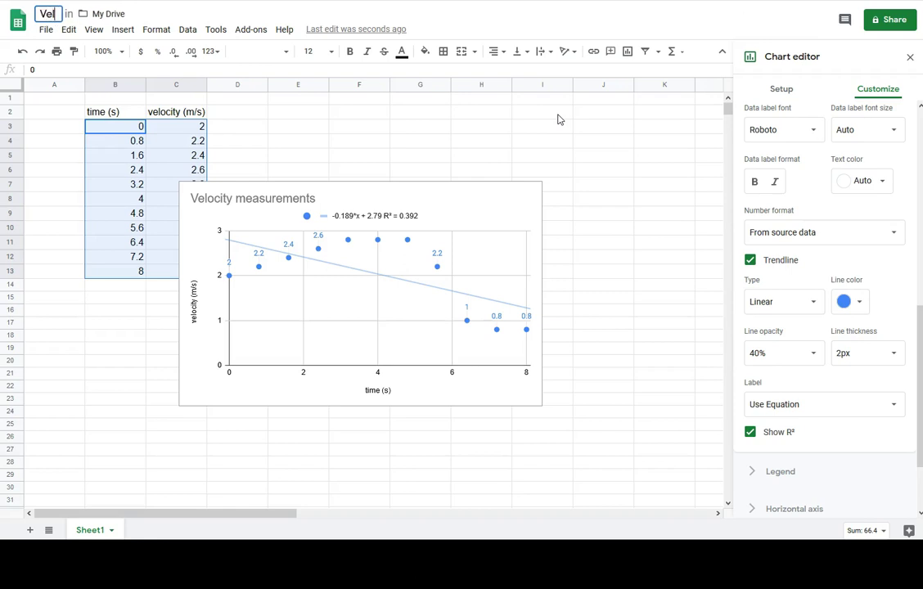
text(ocityMeasur)
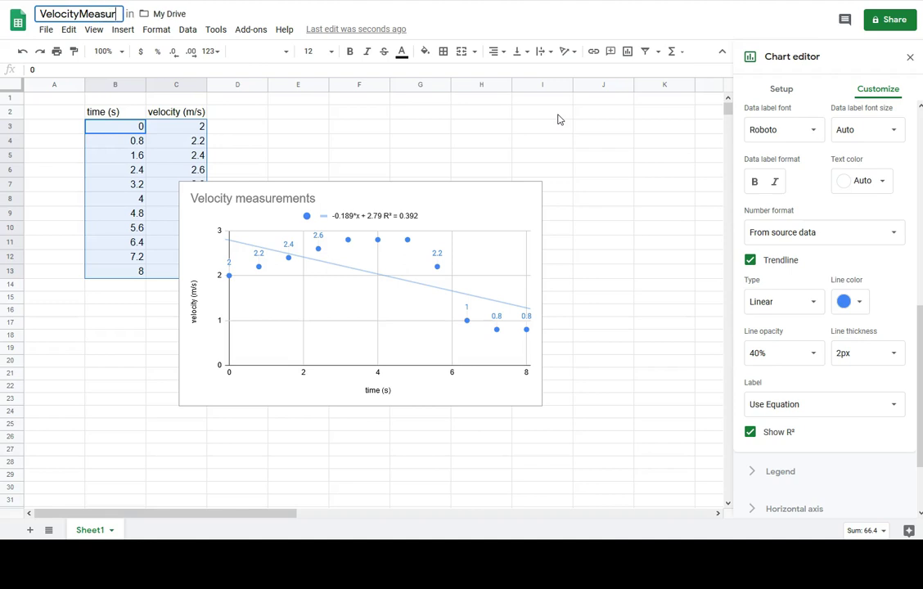
text(ementsSep8)
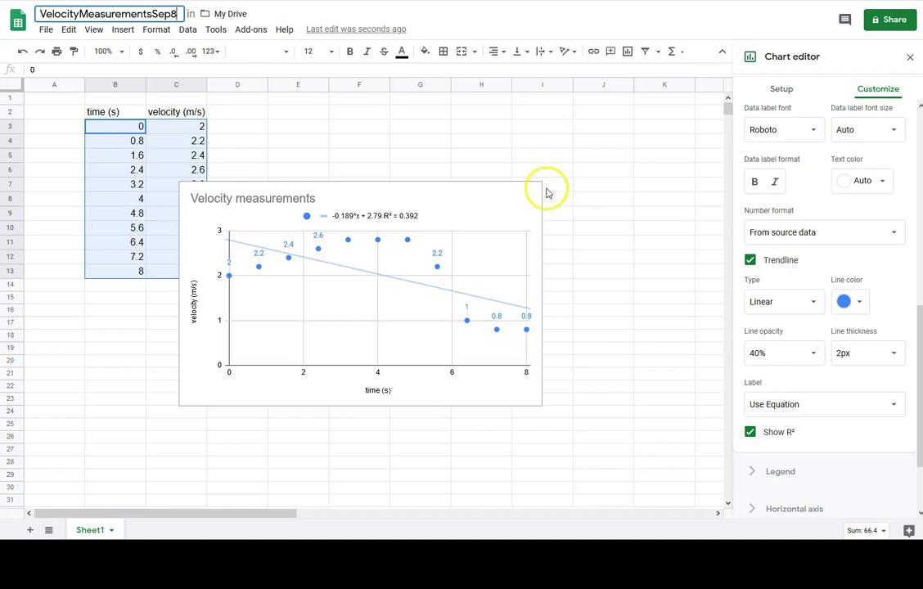
click(577, 185)
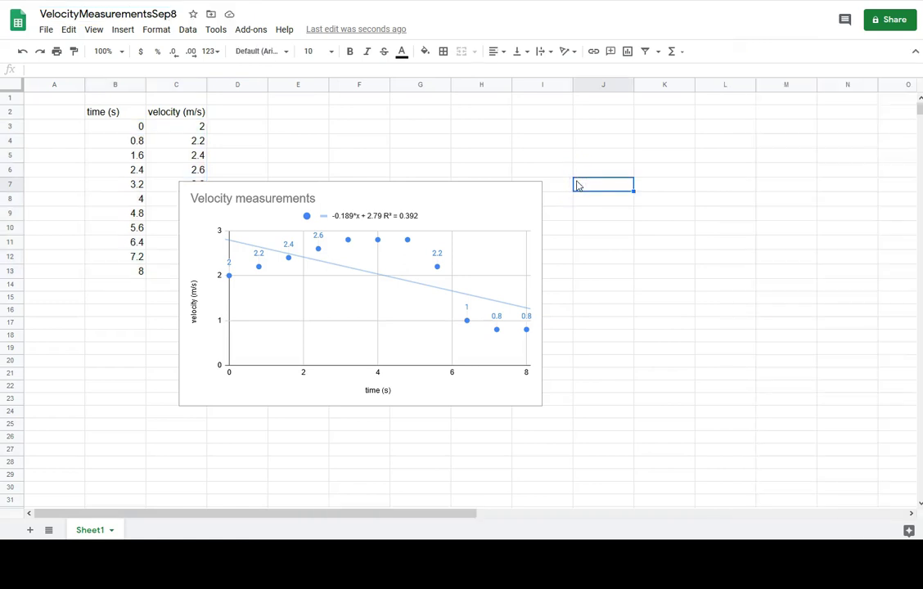
Copy the velocity chart and paste it into the blank Google Docs document, linked to the spreadsheet.
click(352, 392)
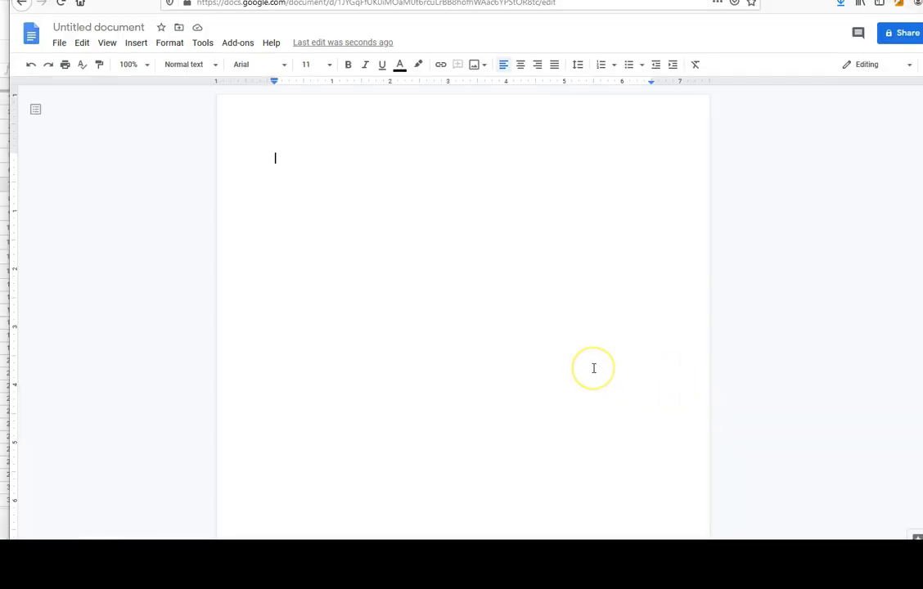
key(ctrl+v)
click(555, 379)
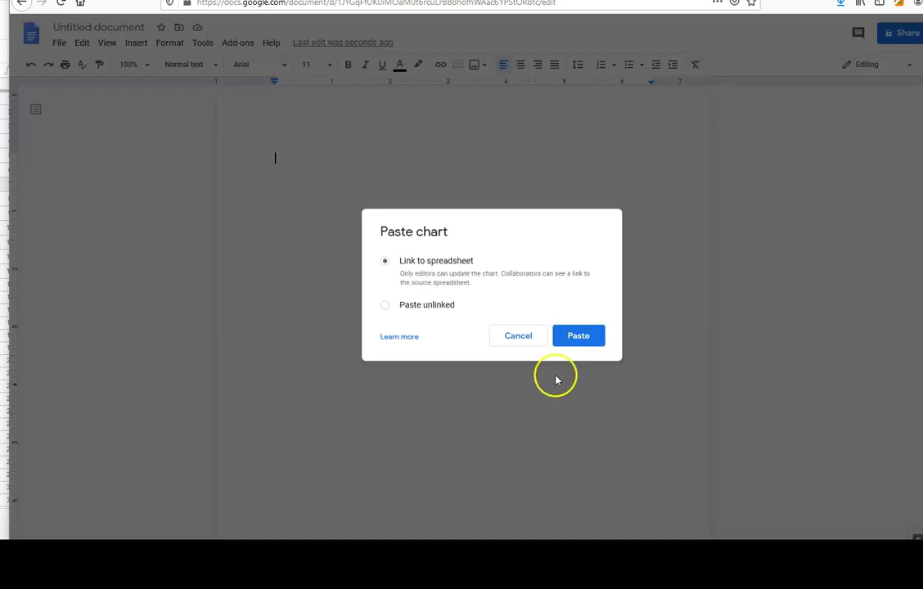
click(578, 335)
Write a caption below the pasted chart beginning "Graph 1: Our measurements of velocity with time, with best fit".
click(593, 429)
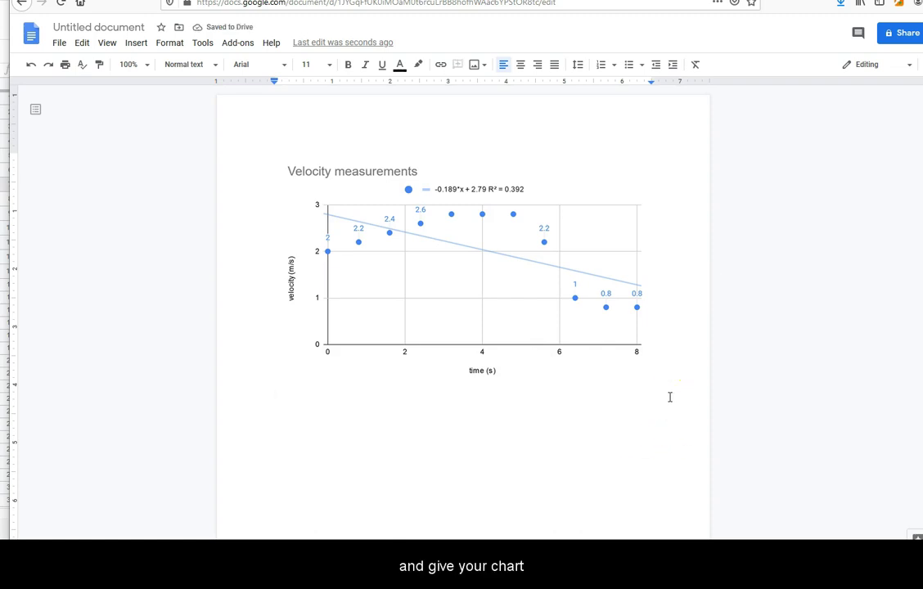
text(Grap)
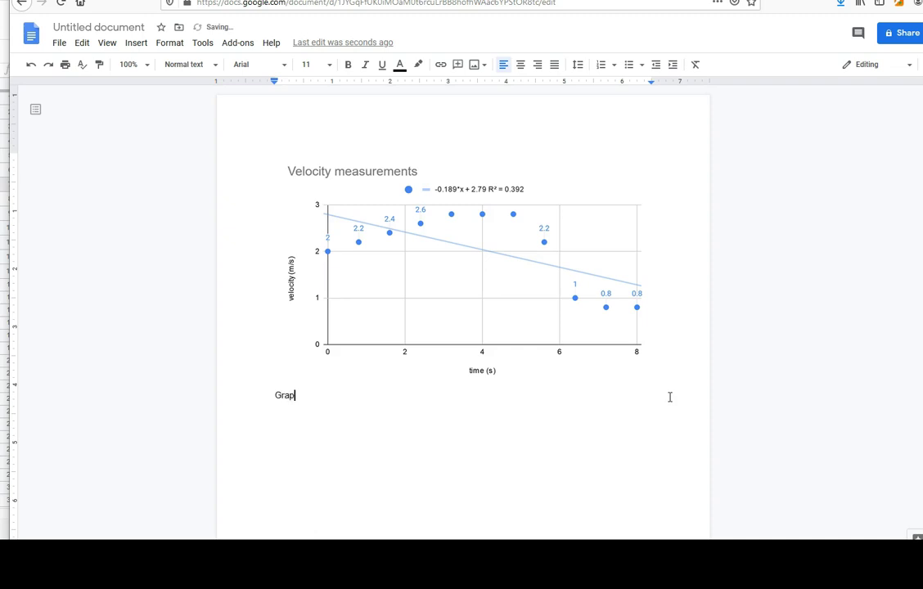
text(h 1: Our measurements o)
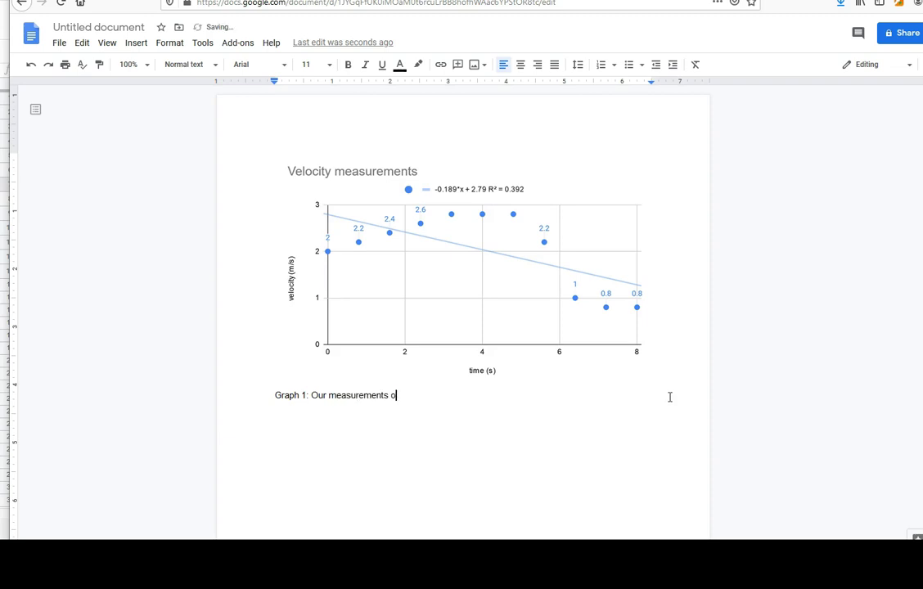
text(f velocity with time.)
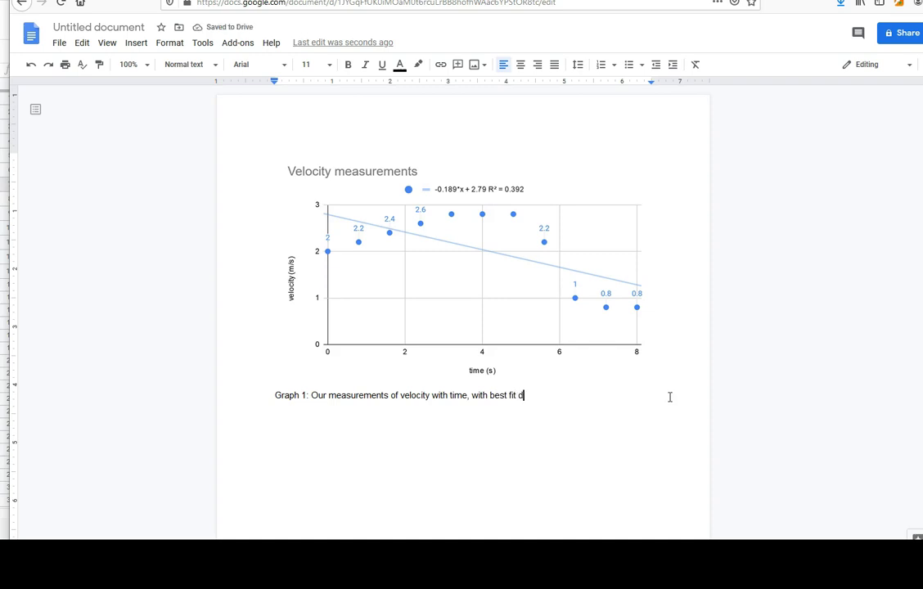
key(BackSpace)
text(,)
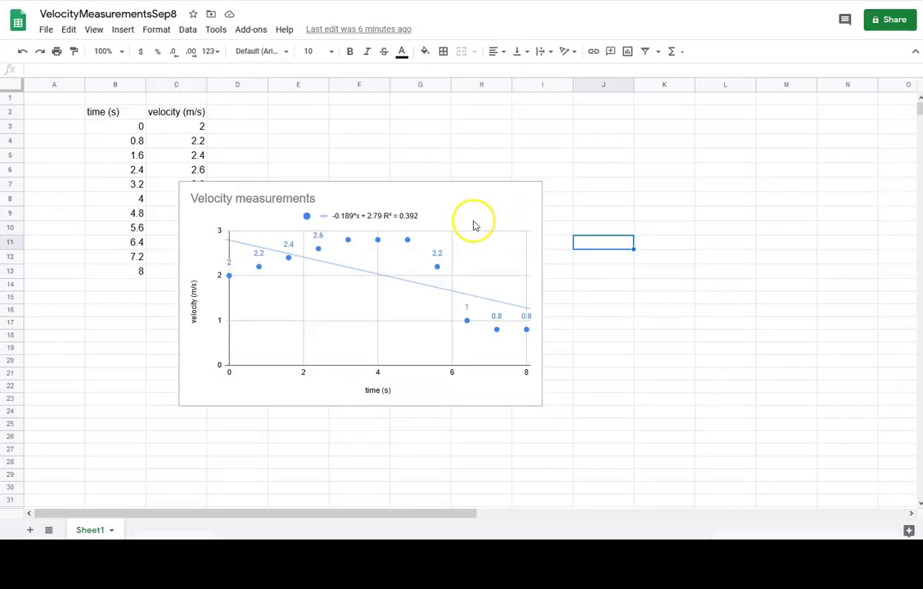
Switch back to the Google Sheets spreadsheet and move the velocity chart clear of the data columns.
click(509, 235)
drag(510, 235, 610, 269)
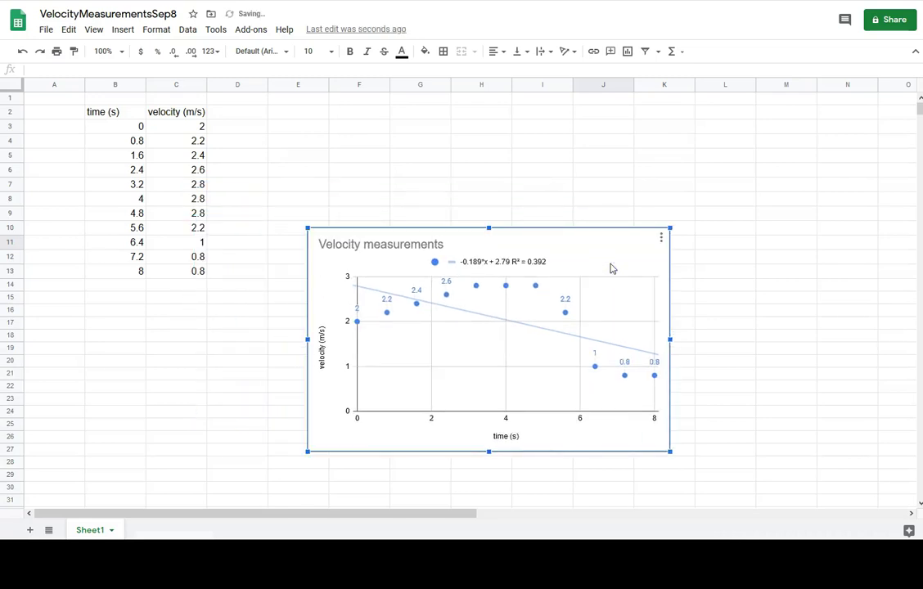
Examine the velocity chart's horizontal axis options, including the minimum and maximum value settings.
double_click(609, 269)
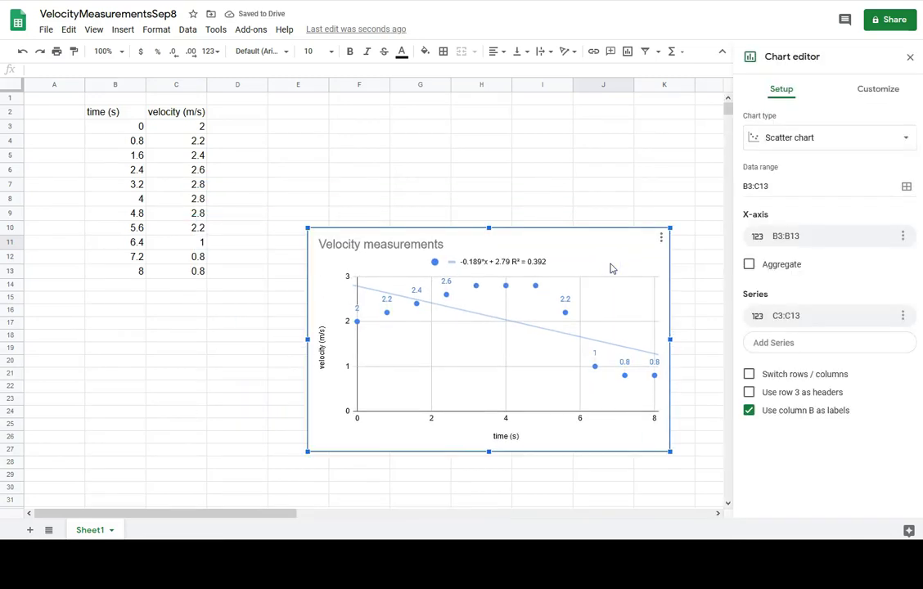
click(889, 93)
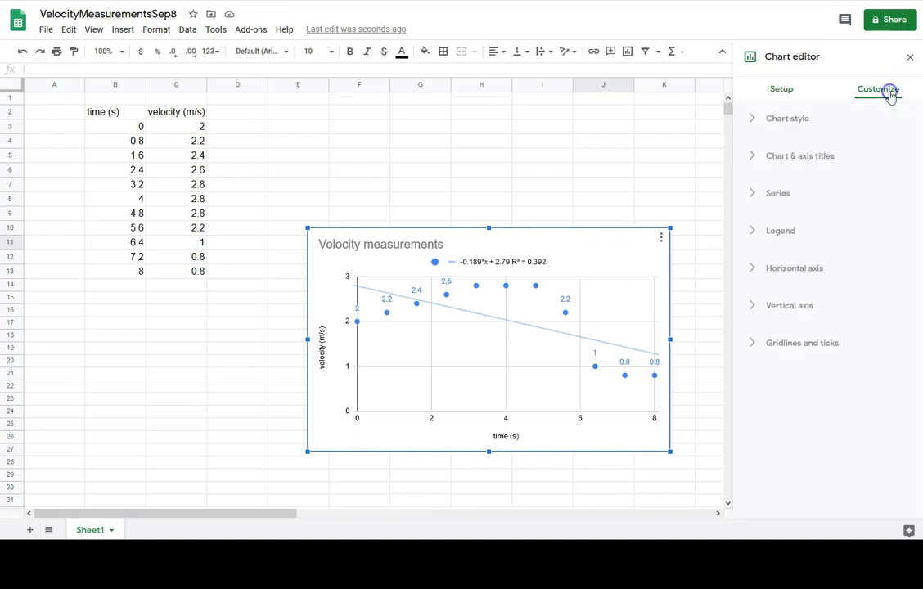
click(757, 269)
scroll(773, 274, down, 1)
scroll(769, 278, down, 2)
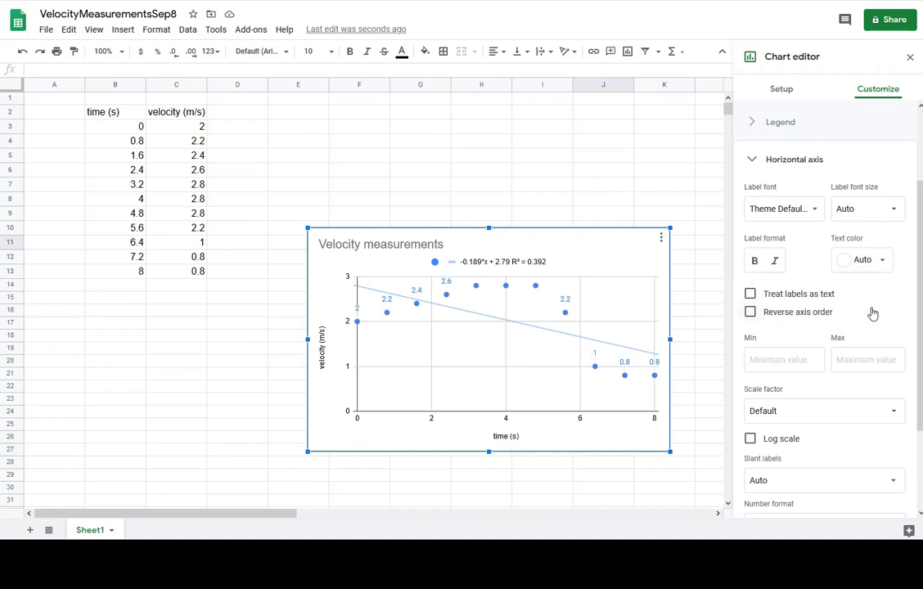
click(783, 359)
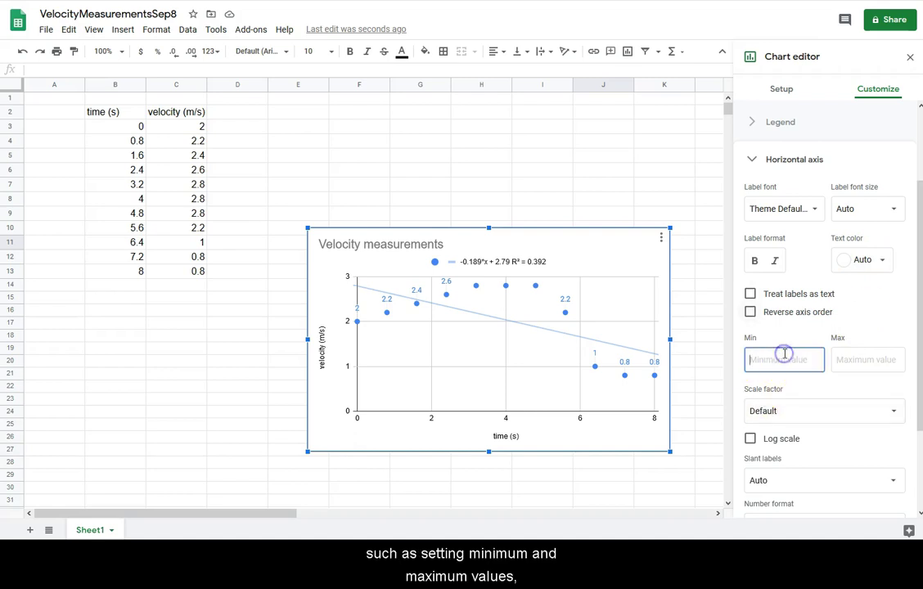
click(857, 357)
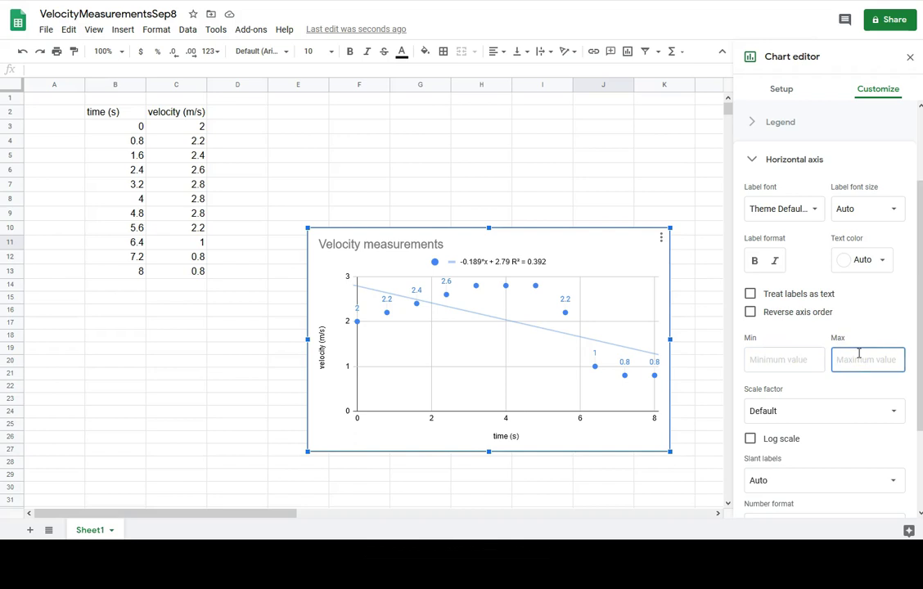
Try reversing the horizontal axis order and using a log scale on that axis, turning each option back off.
click(749, 313)
click(750, 314)
scroll(780, 331, down, 3)
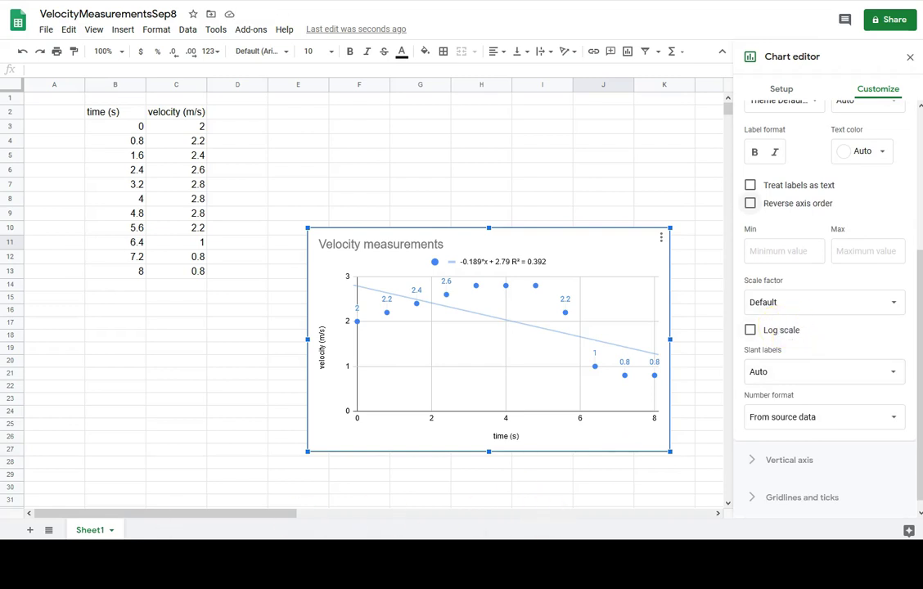
click(750, 330)
click(749, 330)
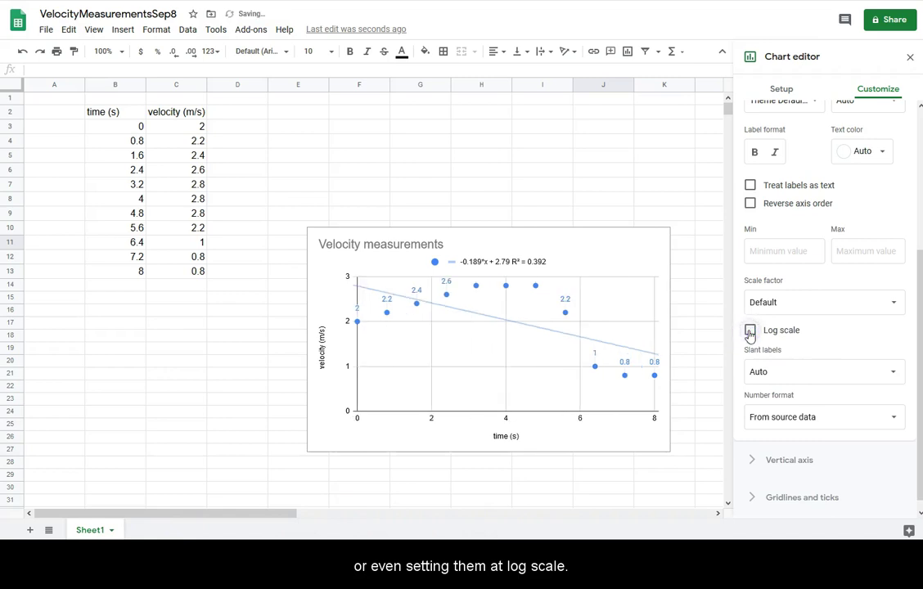
Try a log scale on the chart's vertical axis and turn it back off.
click(751, 462)
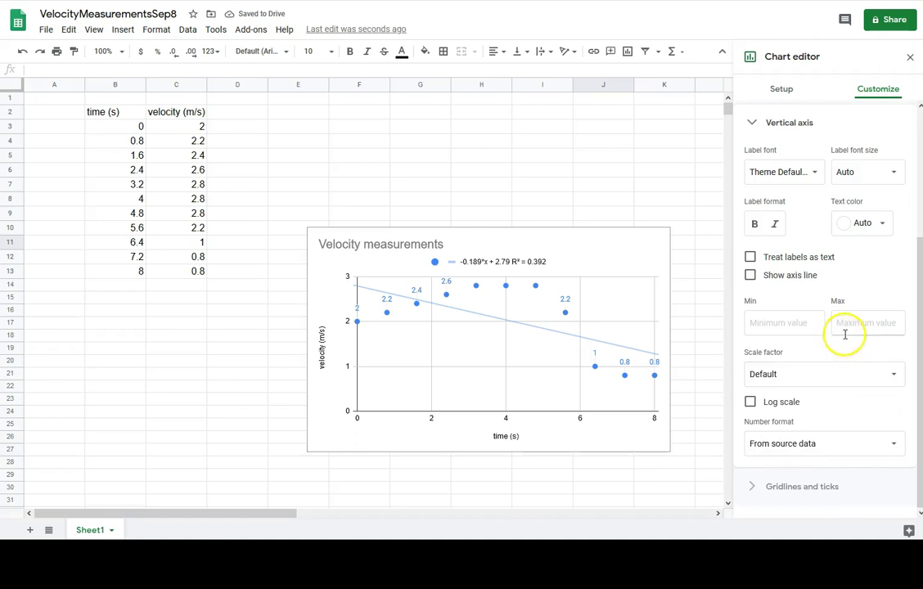
click(750, 402)
click(750, 401)
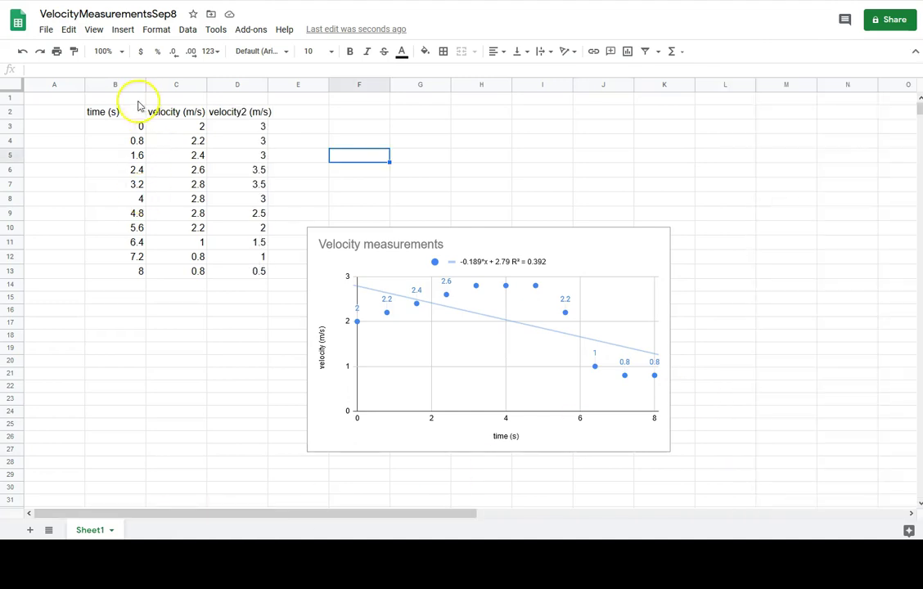
Insert a scatter chart from B2:E13, plotting velocity and velocity2 against time.
drag(126, 115, 208, 174)
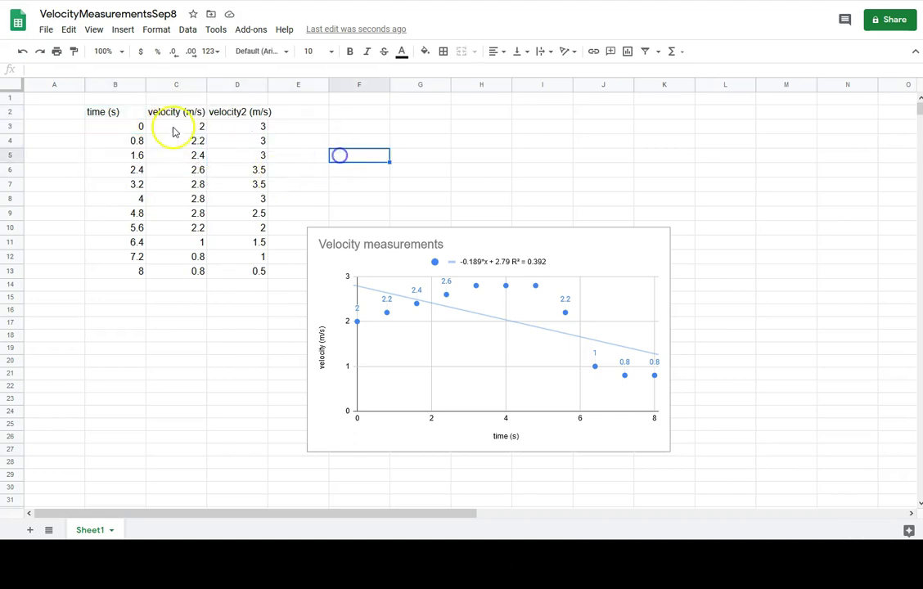
drag(128, 112, 230, 275)
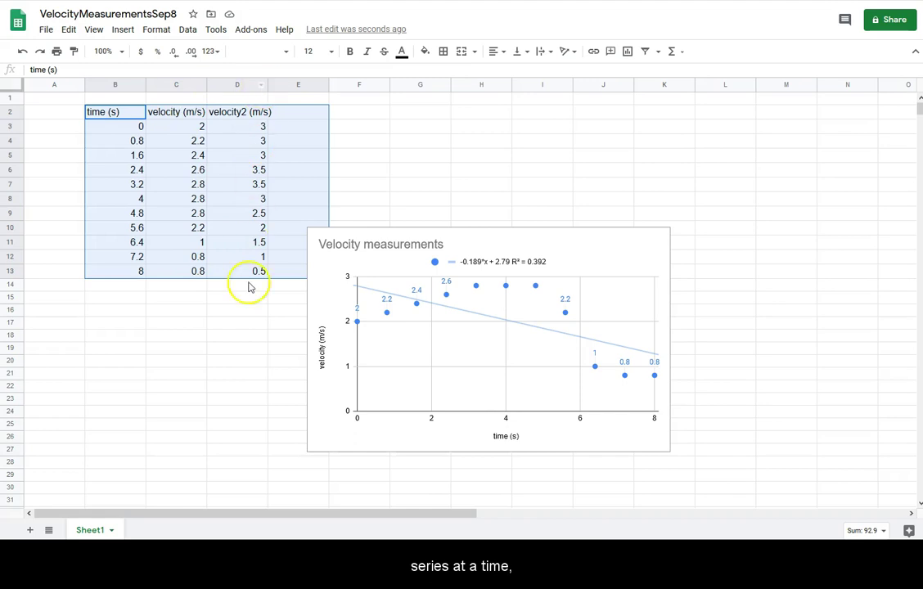
click(122, 30)
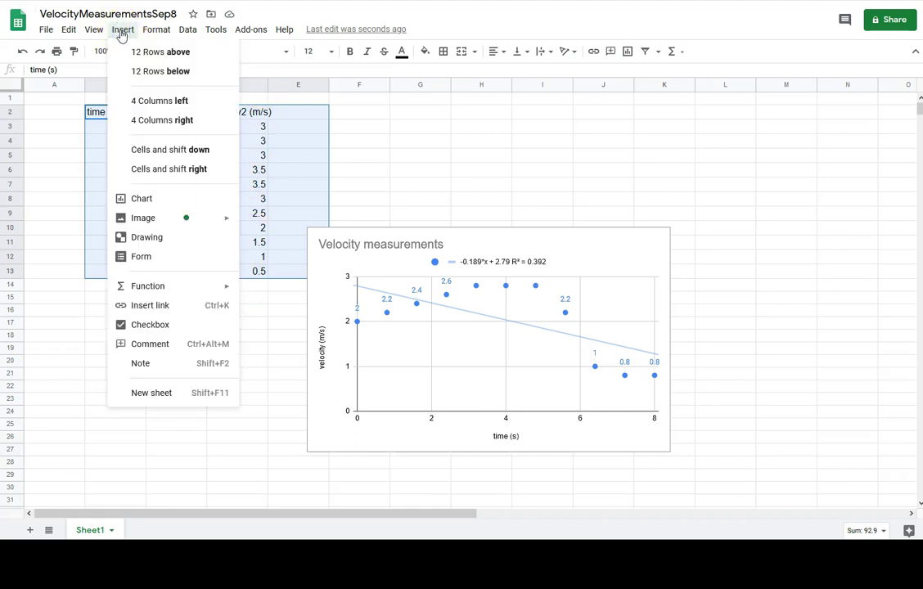
click(142, 199)
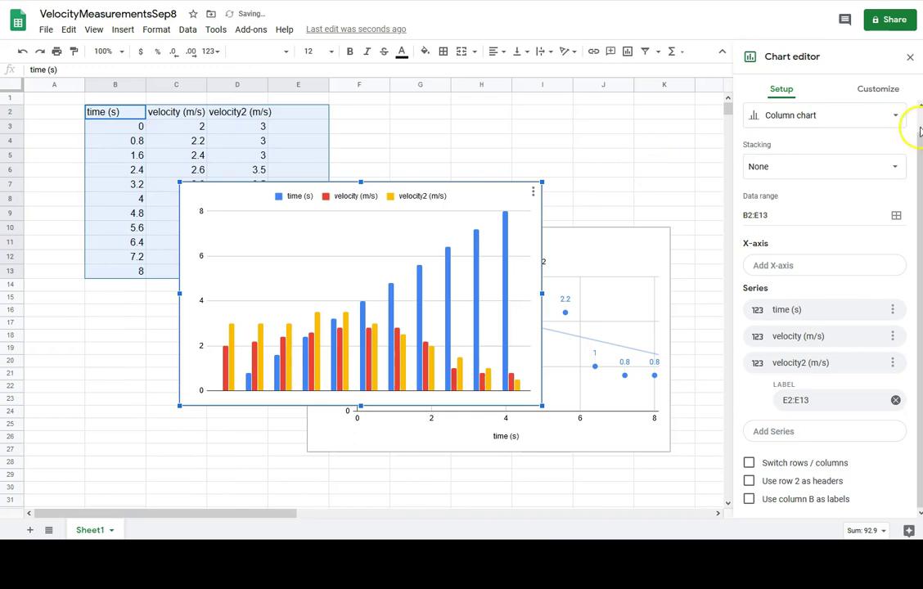
click(895, 117)
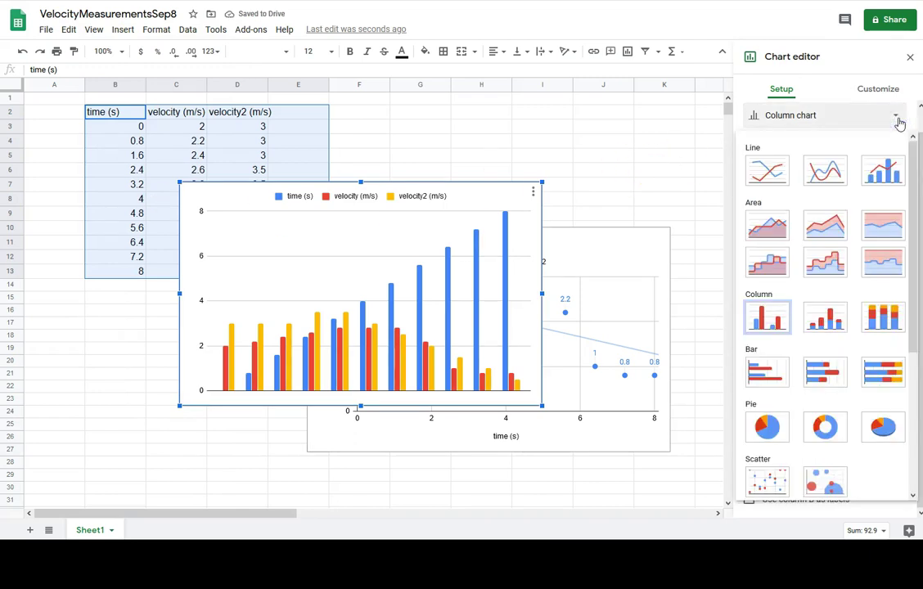
click(766, 481)
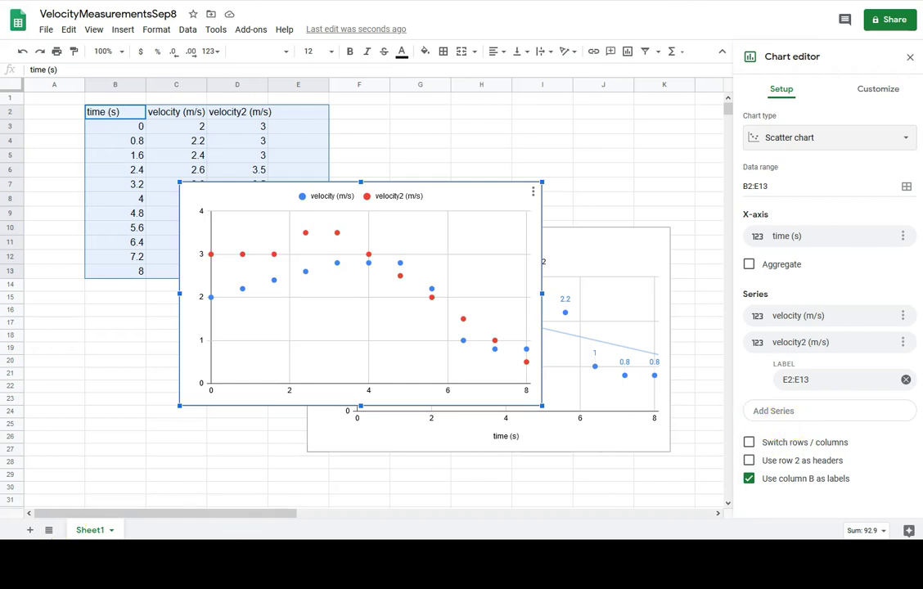
Set the new scatter chart's horizontal axis title to "time (s)".
click(884, 96)
click(793, 267)
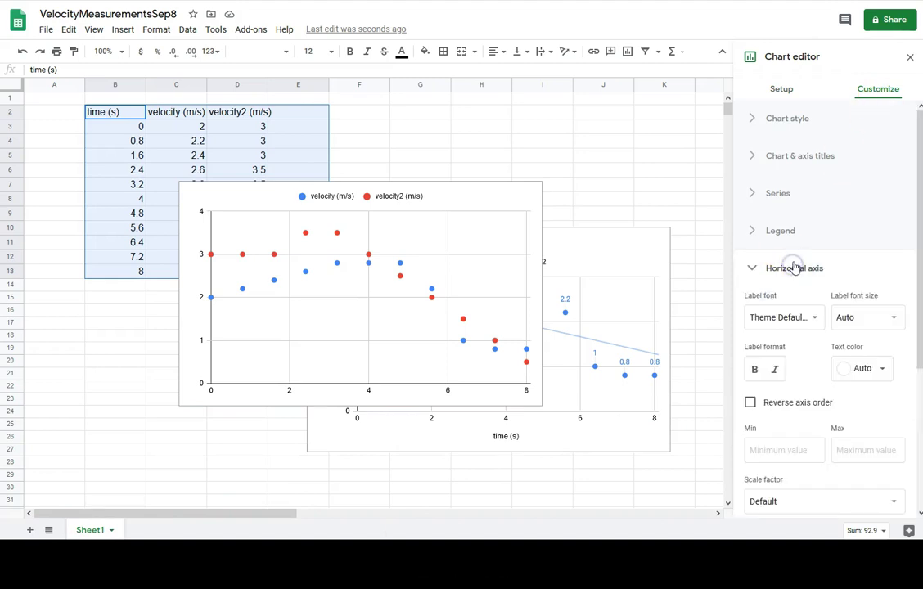
click(796, 155)
click(855, 188)
click(804, 227)
click(807, 239)
text(time (s)
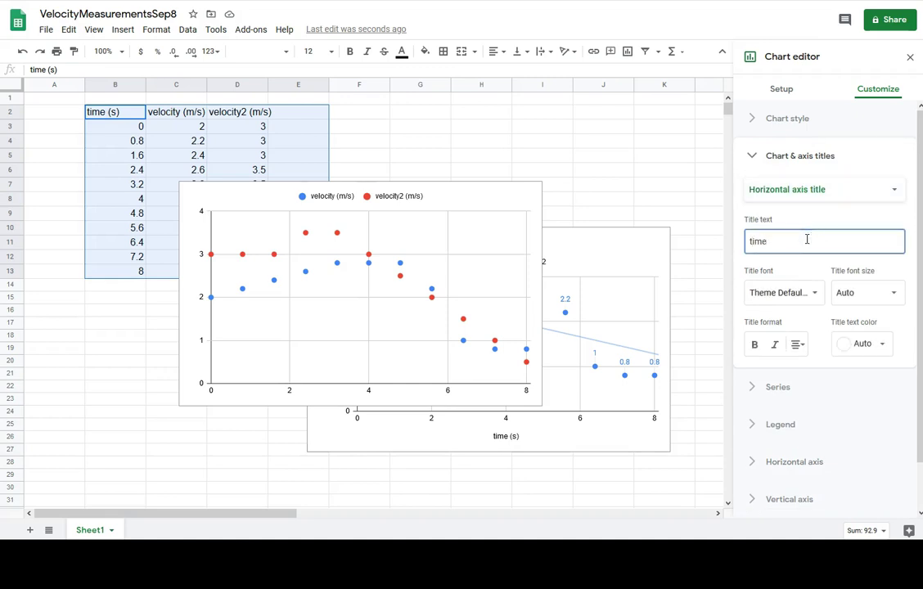